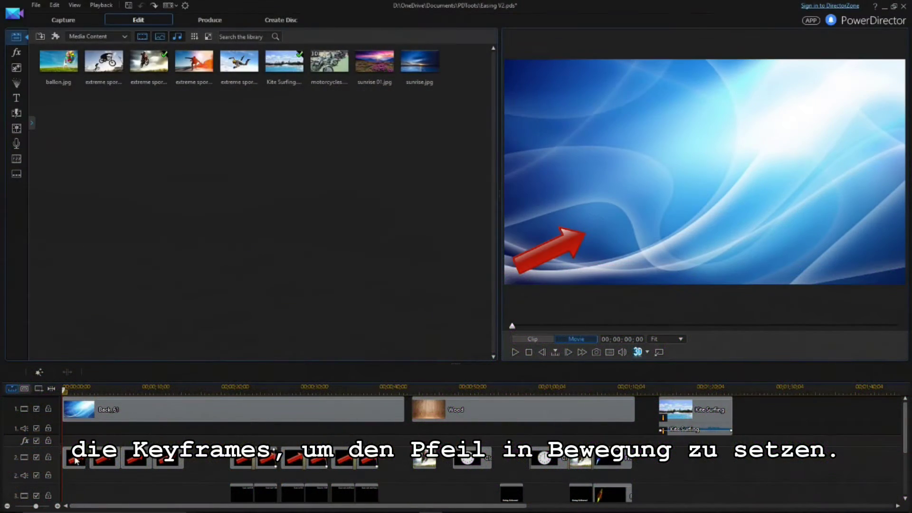
Select the first red arrow clip on the second video track.
{"action": "left_click", "coordinate": [76, 457]}
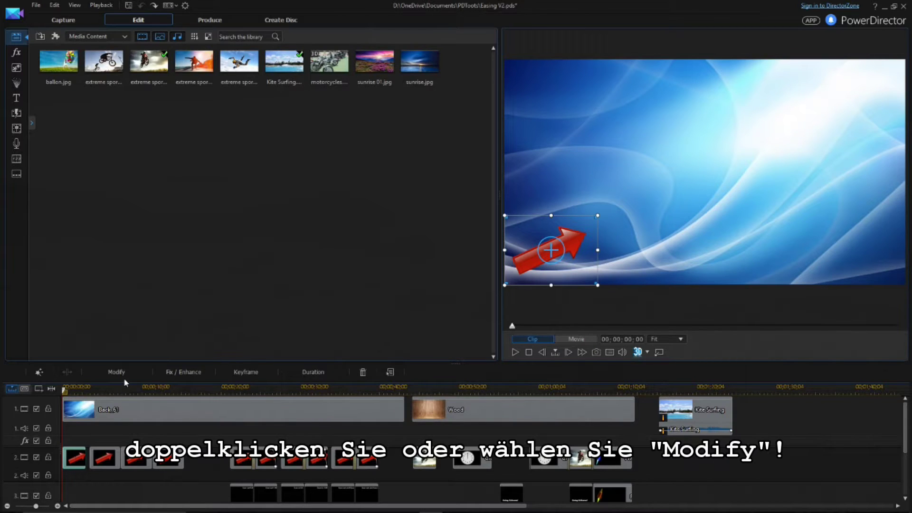
Keyframe the arrow from lower-left to the preview's upper-right corner by the clip's end.
{"action": "left_click", "coordinate": [117, 372]}
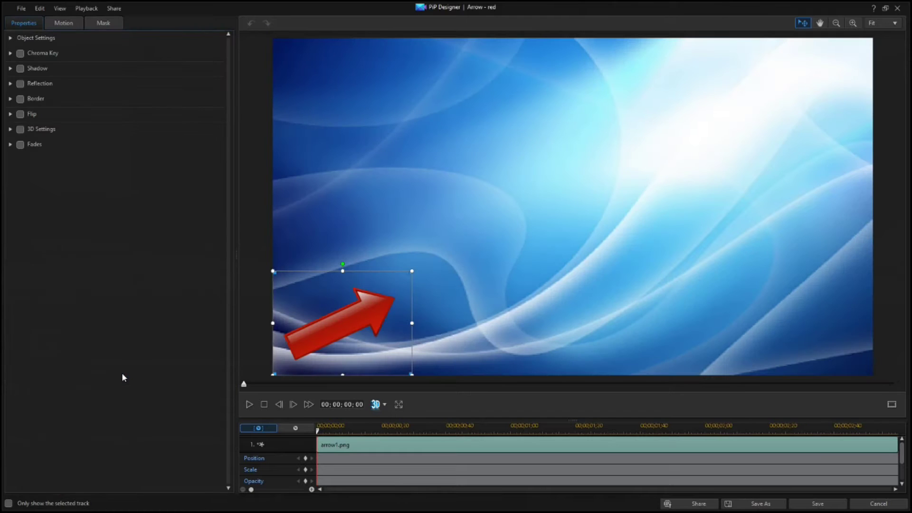
{"action": "left_click", "coordinate": [305, 457]}
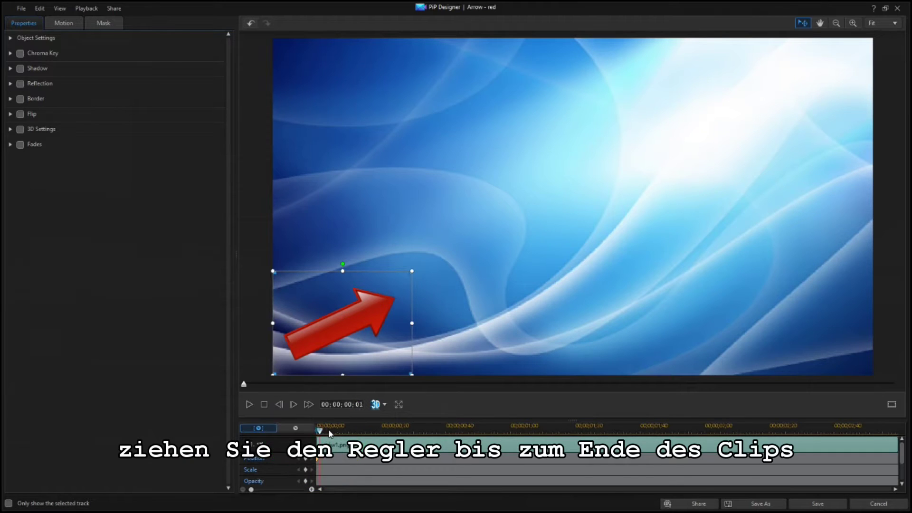
{"action": "left_click_drag", "start_coordinate": [330, 430], "coordinate": [907, 471]}
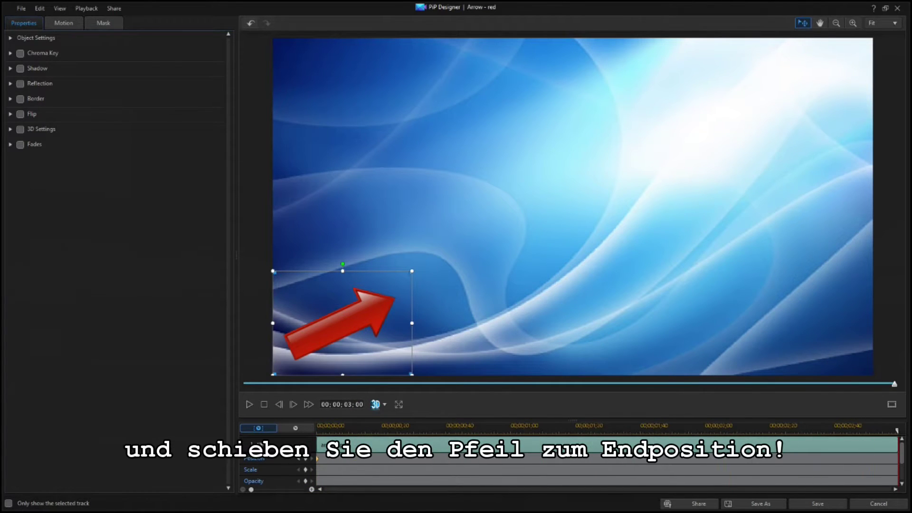
{"action": "left_click_drag", "start_coordinate": [319, 336], "coordinate": [776, 104]}
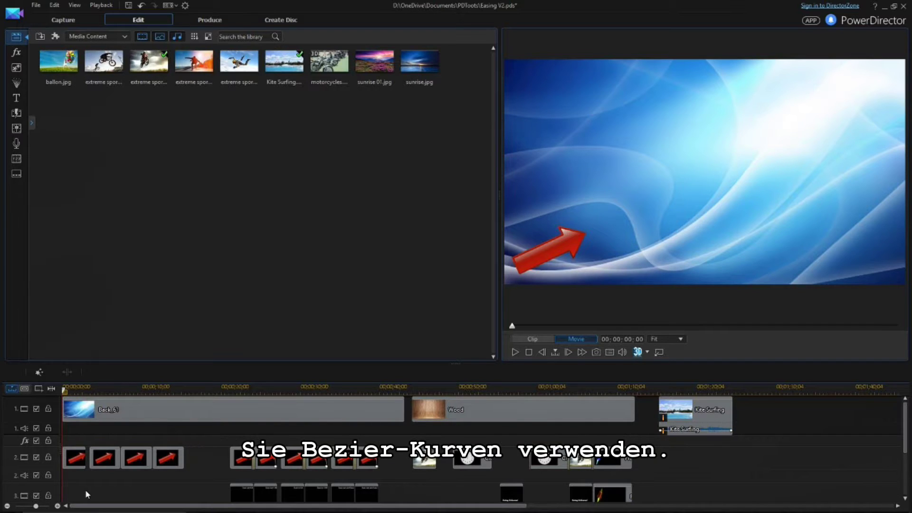
{"action": "left_click", "coordinate": [76, 459]}
Tick Ease out in the arrow's Object Settings in PiP Designer.
{"action": "double_click", "coordinate": [76, 459]}
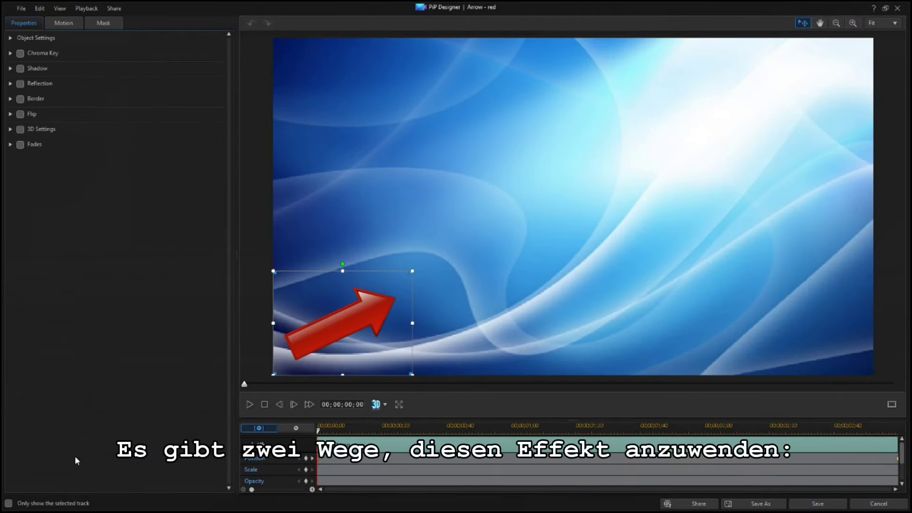
{"action": "left_click", "coordinate": [10, 38]}
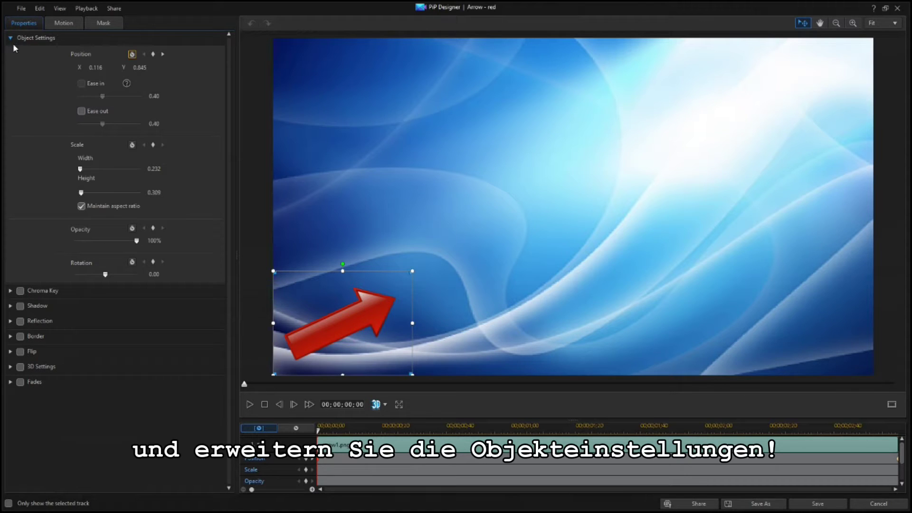
{"action": "left_click", "coordinate": [81, 111]}
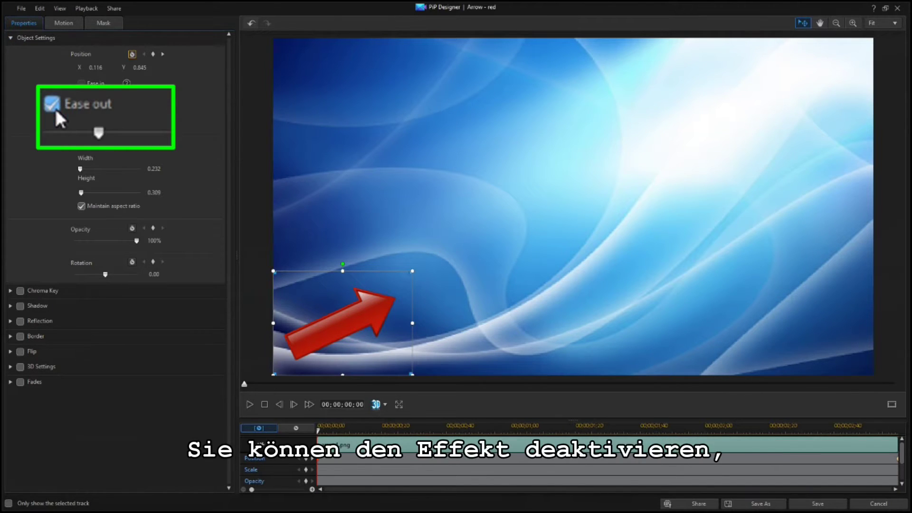
Toggle Ease out off and back on from the starting keyframe's menu, leaving it at 0.40.
{"action": "right_click", "coordinate": [318, 464]}
{"action": "left_click", "coordinate": [335, 455]}
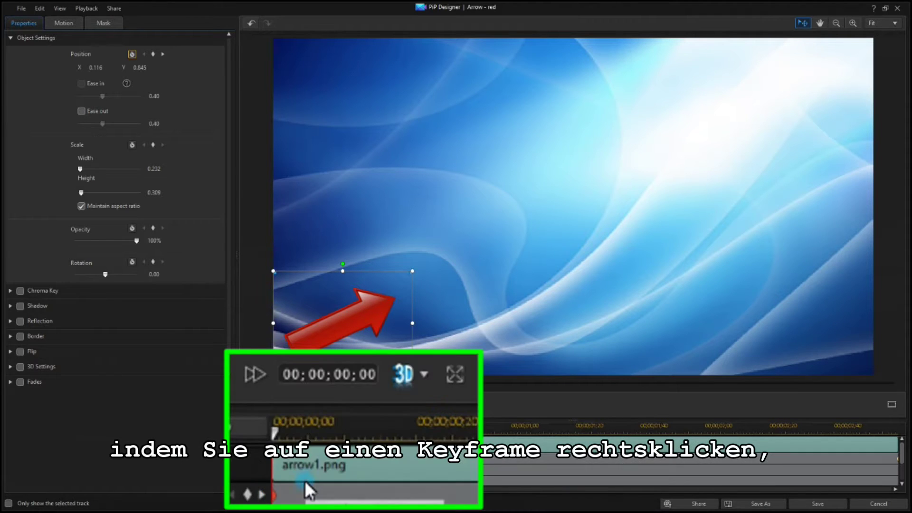
{"action": "right_click", "coordinate": [305, 483]}
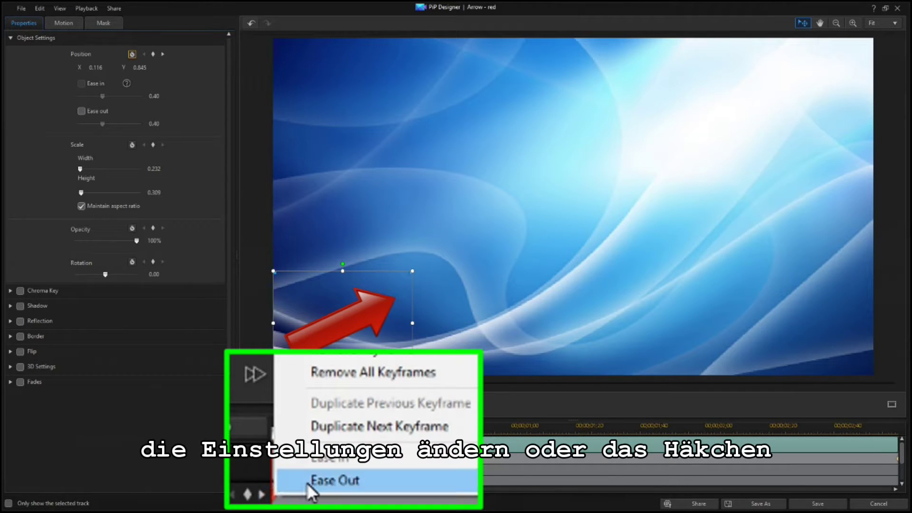
{"action": "left_click", "coordinate": [332, 452]}
{"action": "right_click", "coordinate": [318, 459]}
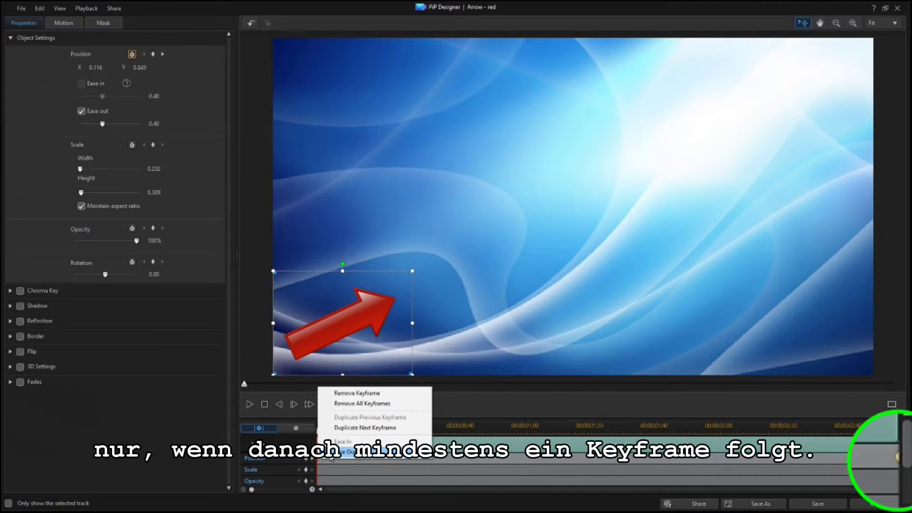
{"action": "left_click", "coordinate": [332, 454]}
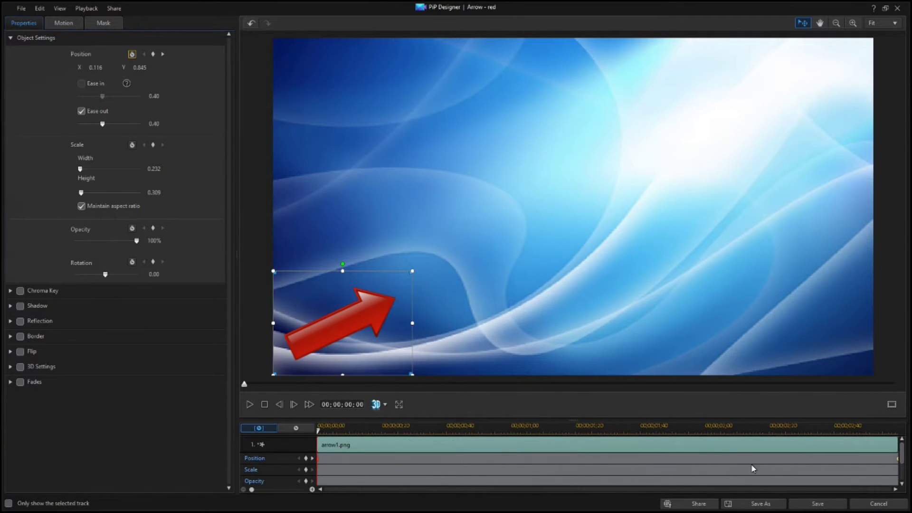
Apply Ease In to the arrow's end Position keyframe.
{"action": "left_click", "coordinate": [899, 460]}
{"action": "right_click", "coordinate": [898, 460]}
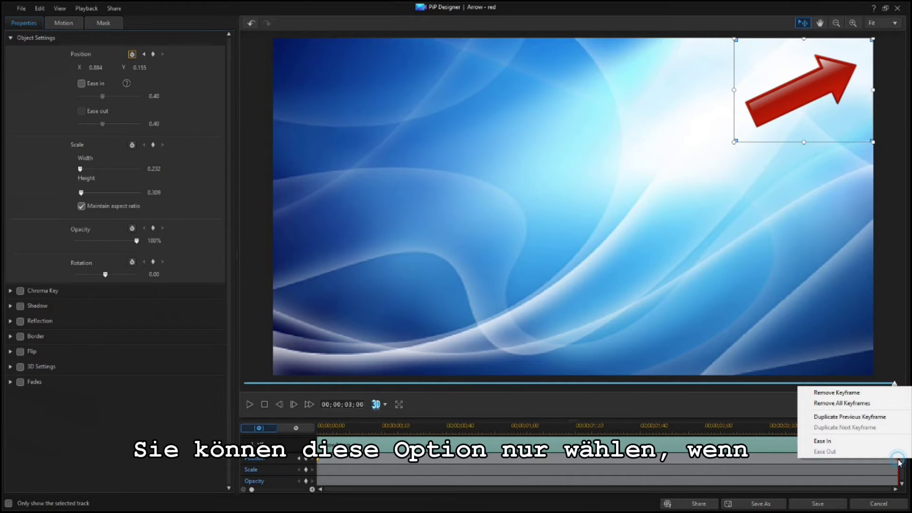
{"action": "left_click", "coordinate": [848, 446]}
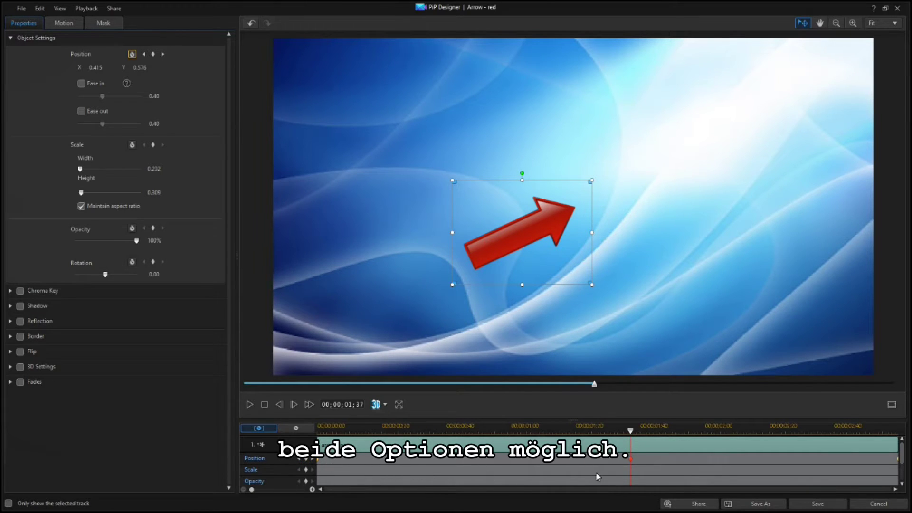
Add Ease In to the midway keyframe so it has both Ease in and Ease out.
{"action": "right_click", "coordinate": [630, 461]}
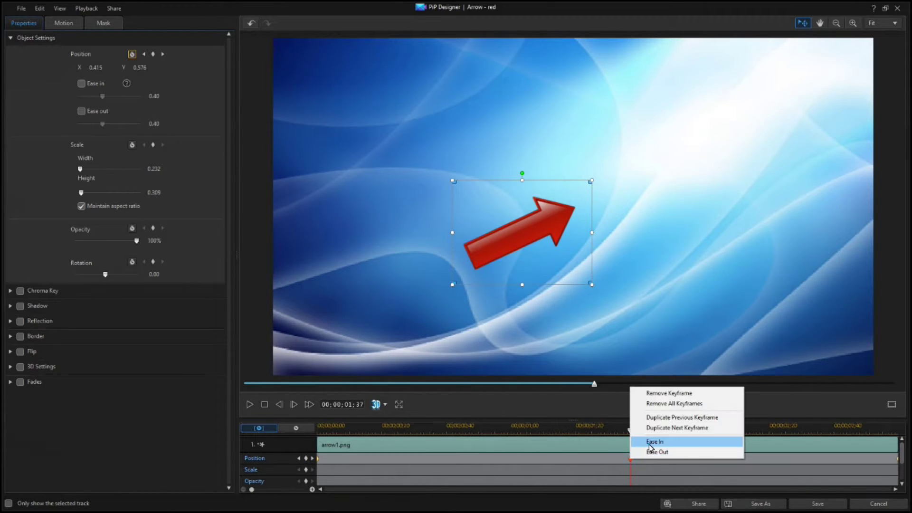
{"action": "left_click", "coordinate": [648, 443]}
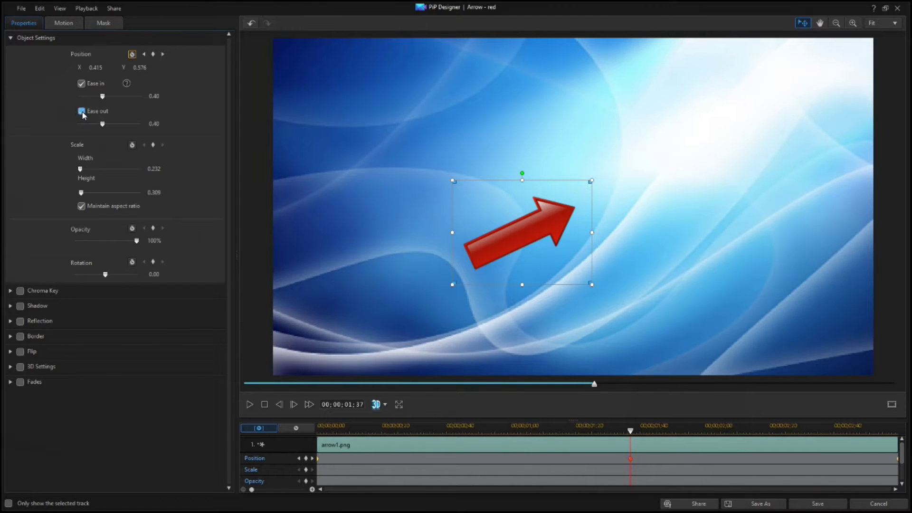
{"action": "right_click", "coordinate": [632, 459]}
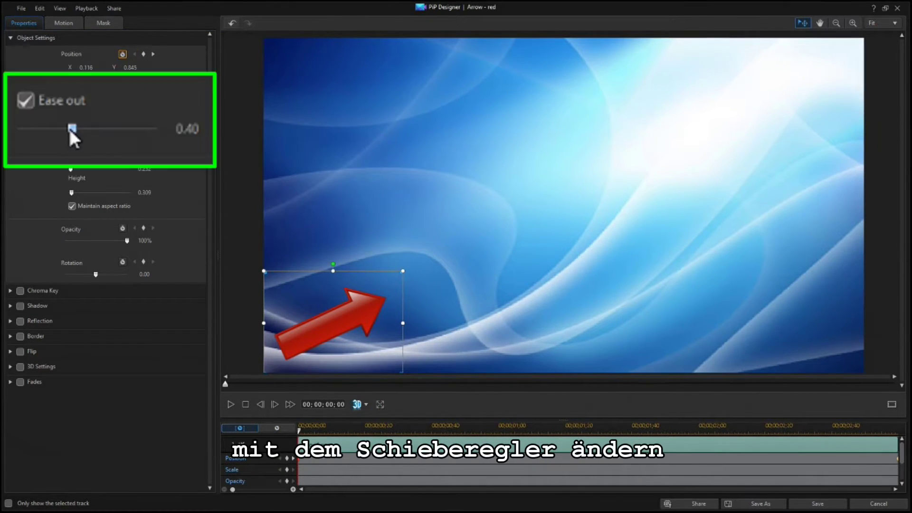
Set the starting keyframe's Ease out strength to 0.60 after testing 1.00 and 0.01.
{"action": "left_click_drag", "start_coordinate": [92, 124], "coordinate": [144, 132]}
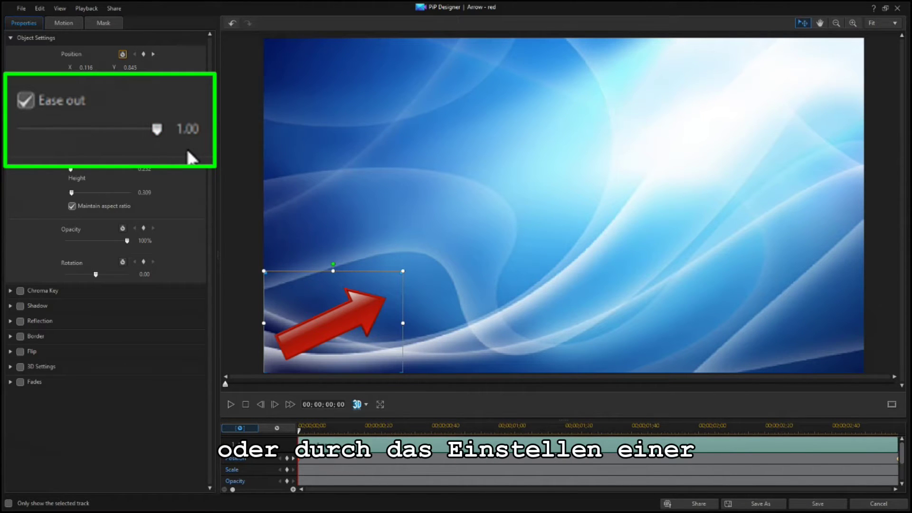
{"action": "left_click_drag", "start_coordinate": [158, 129], "coordinate": [19, 137]}
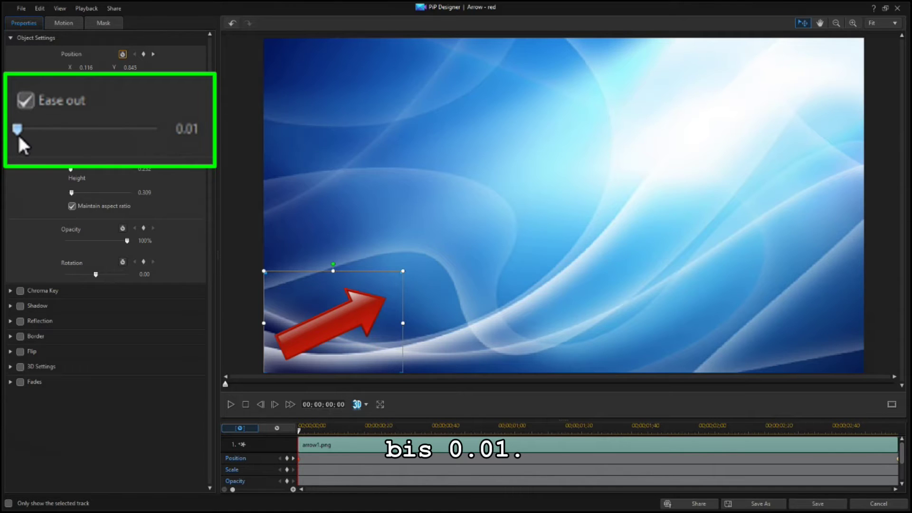
{"action": "left_click", "coordinate": [197, 136]}
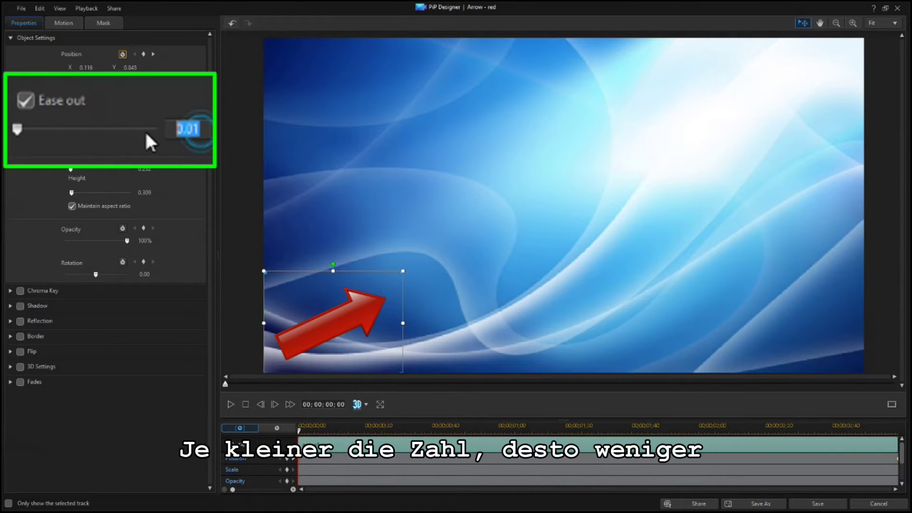
{"action": "type", "text": "0.60"}
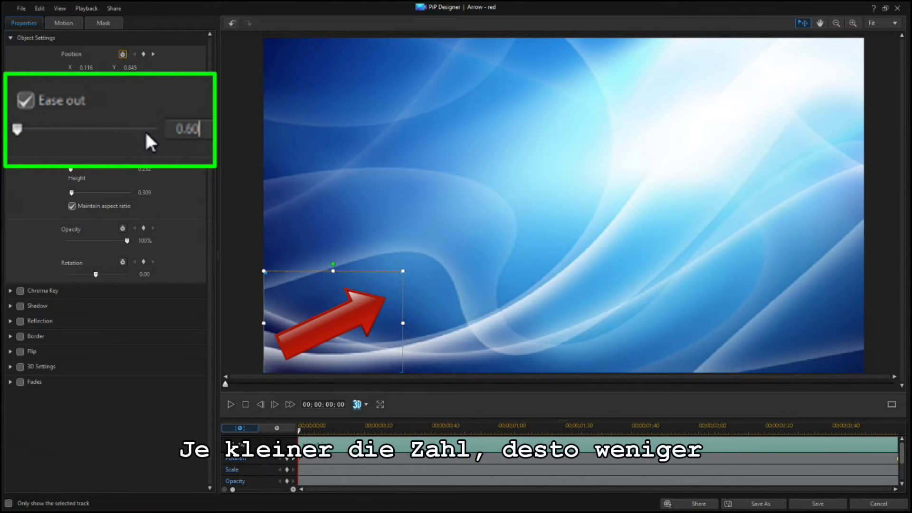
{"action": "key", "text": "Return"}
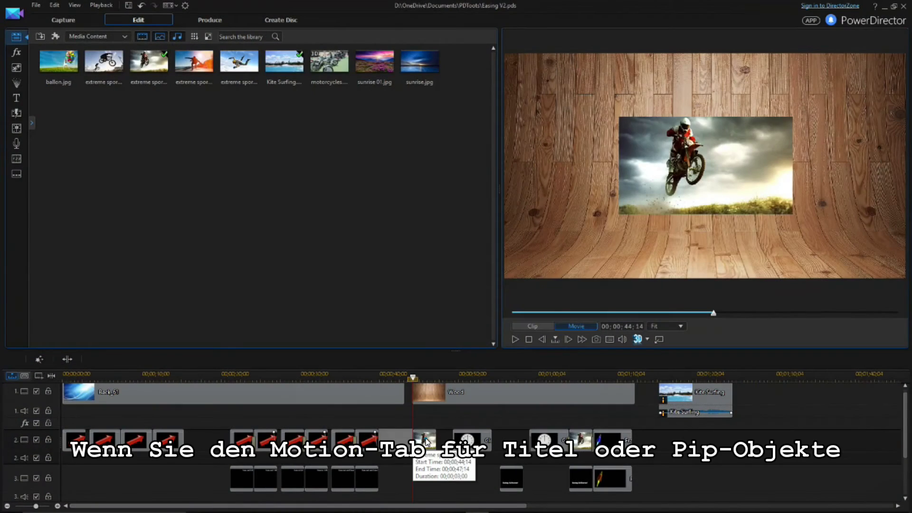
Try the L-shaped motion path on the motorbike picture, then settle on the straight horizontal path.
{"action": "double_click", "coordinate": [427, 442]}
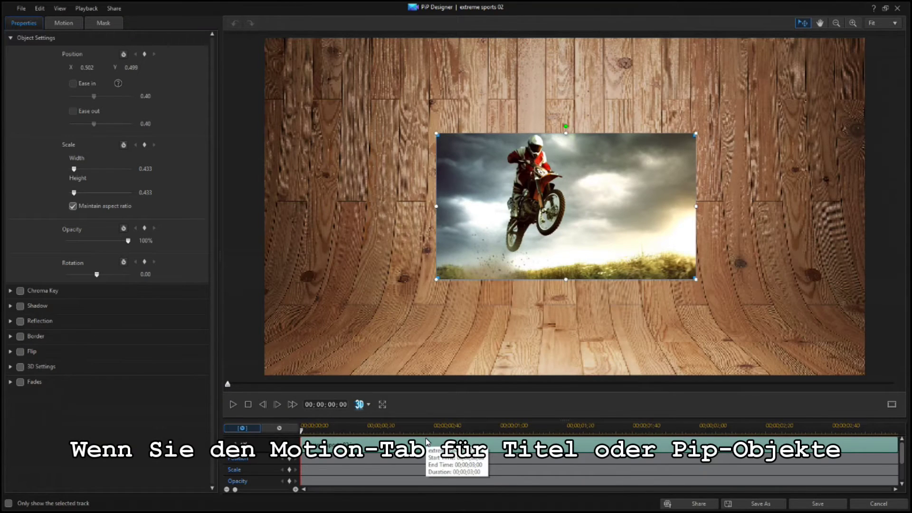
{"action": "left_click", "coordinate": [74, 26]}
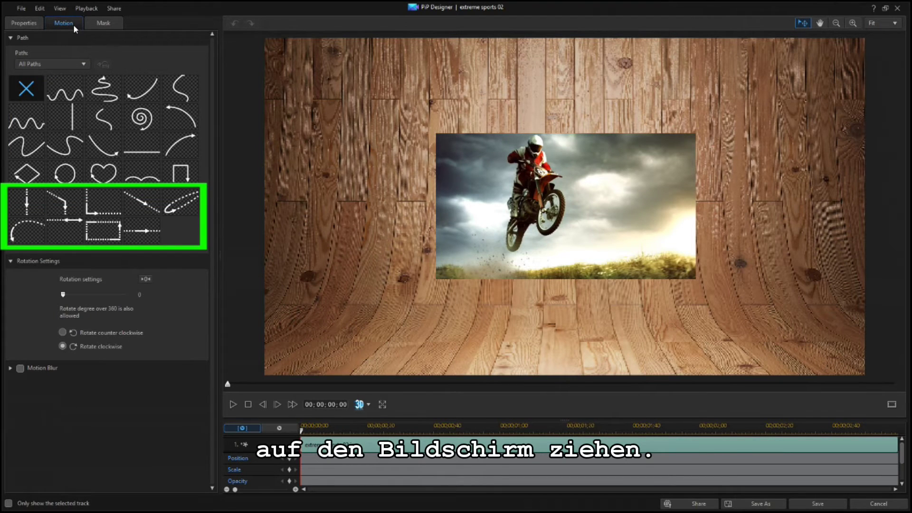
{"action": "left_click", "coordinate": [99, 208]}
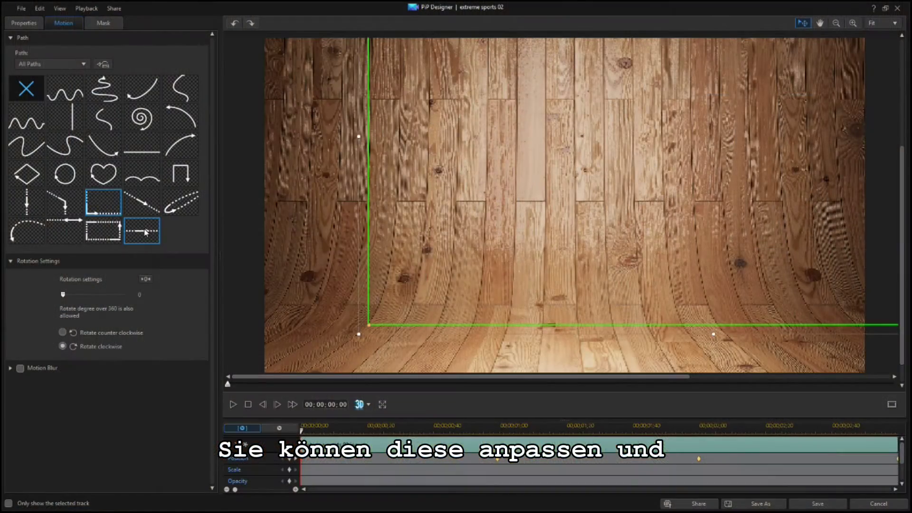
{"action": "left_click", "coordinate": [145, 233]}
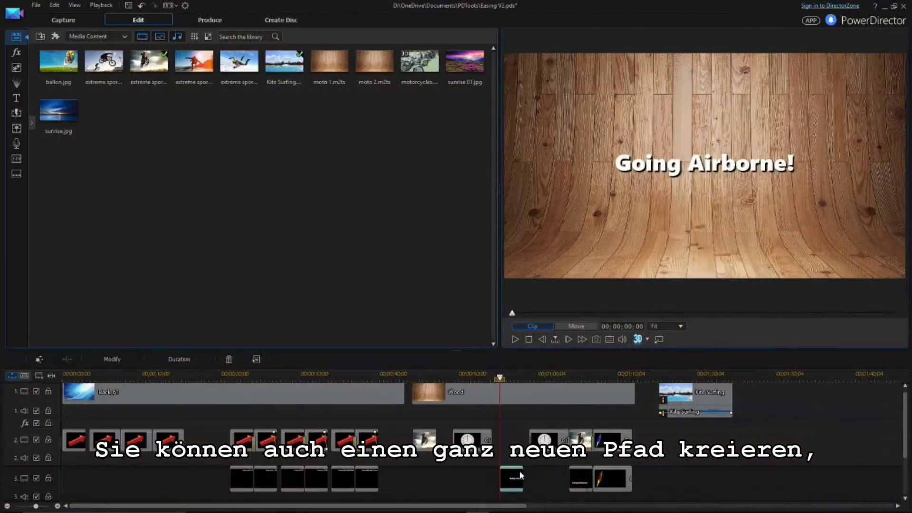
Keyframe 'Going Airborne!' from the bottom-right corner to the lower left at three seconds.
{"action": "double_click", "coordinate": [520, 475]}
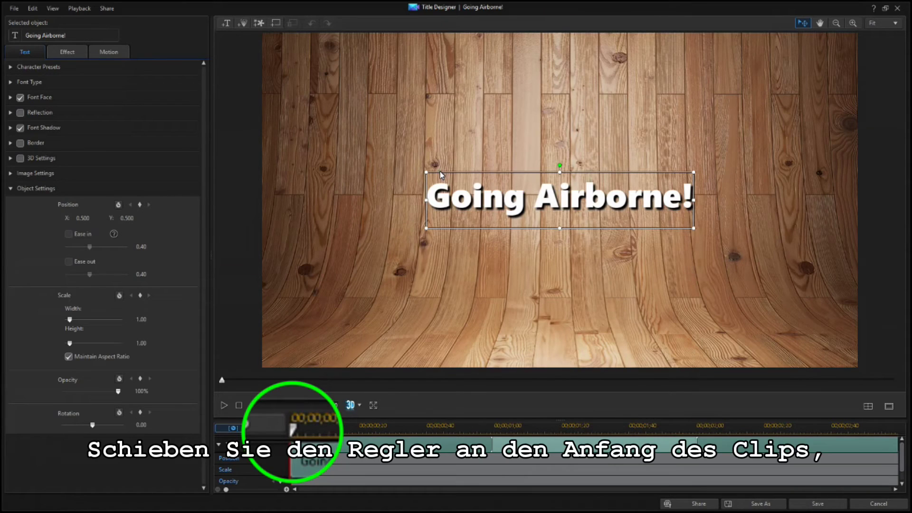
{"action": "left_click", "coordinate": [682, 245]}
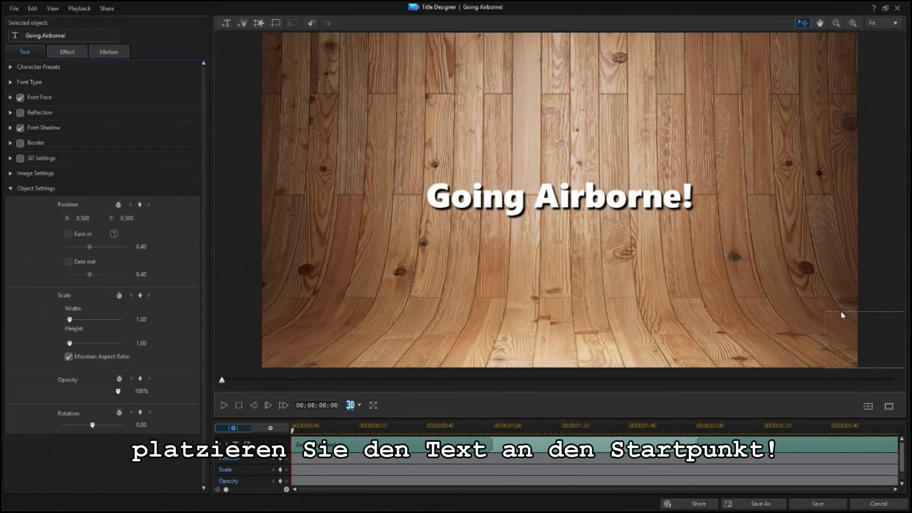
{"action": "left_click_drag", "start_coordinate": [841, 313], "coordinate": [847, 310]}
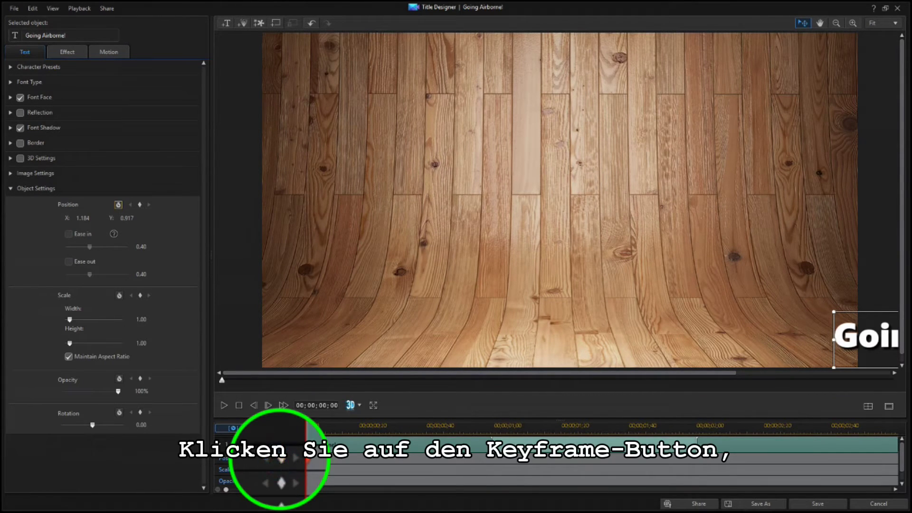
{"action": "left_click", "coordinate": [280, 458]}
{"action": "left_click_drag", "start_coordinate": [307, 458], "coordinate": [902, 459]}
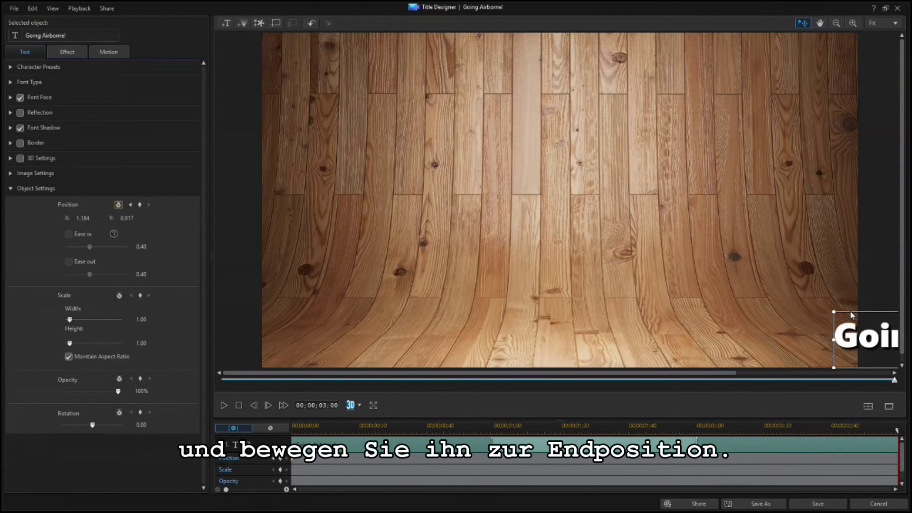
{"action": "left_click_drag", "start_coordinate": [852, 315], "coordinate": [292, 286]}
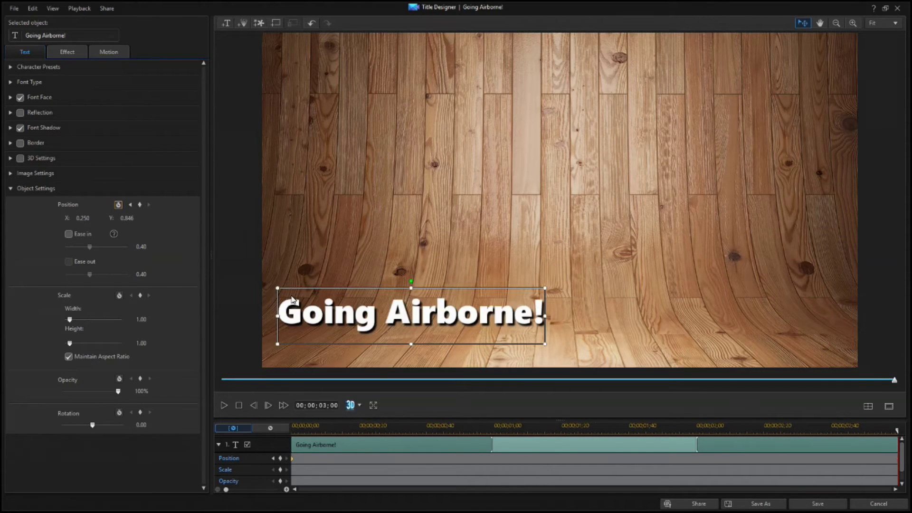
Drag the title's green motion path up into a high arc over the frame.
{"action": "left_click", "coordinate": [109, 52]}
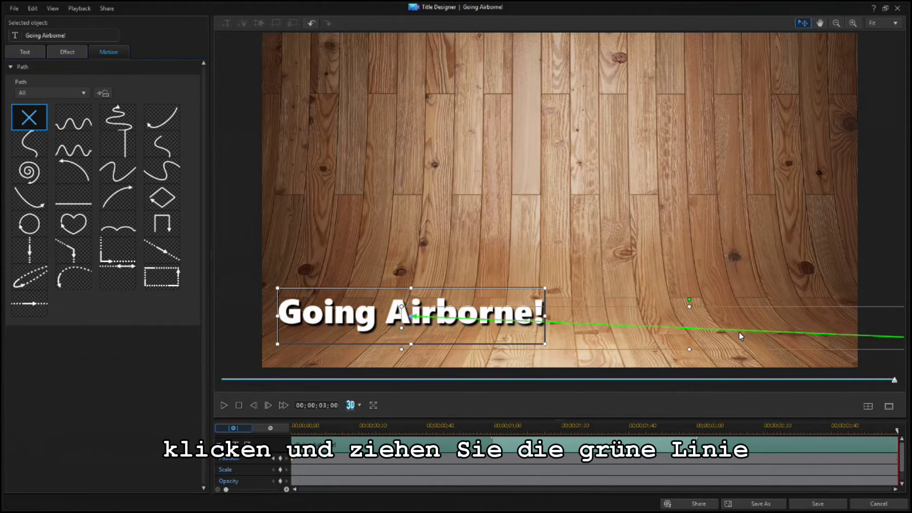
{"action": "left_click_drag", "start_coordinate": [739, 332], "coordinate": [665, 81]}
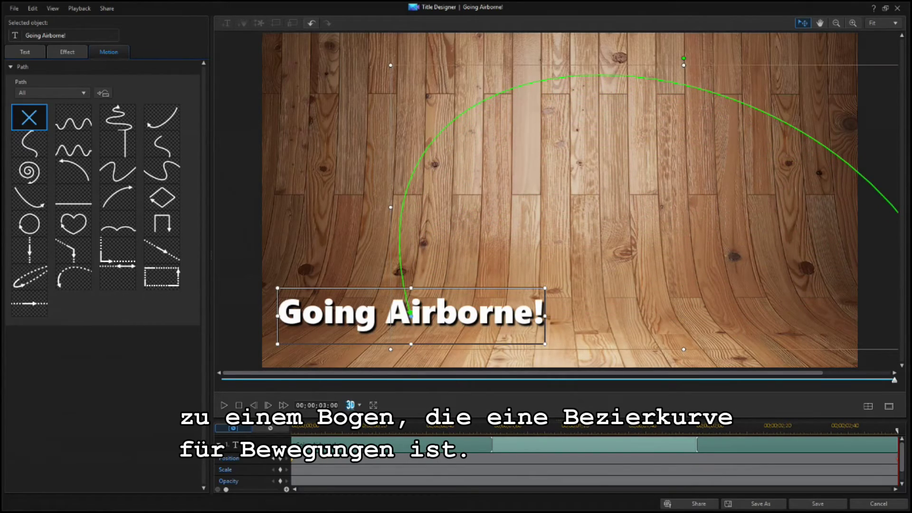
{"action": "left_click", "coordinate": [239, 408]}
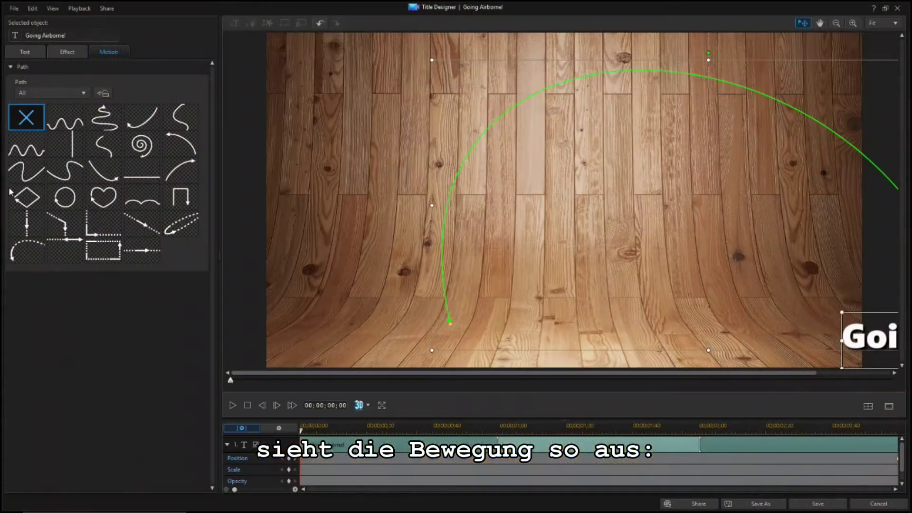
{"action": "left_click", "coordinate": [295, 459]}
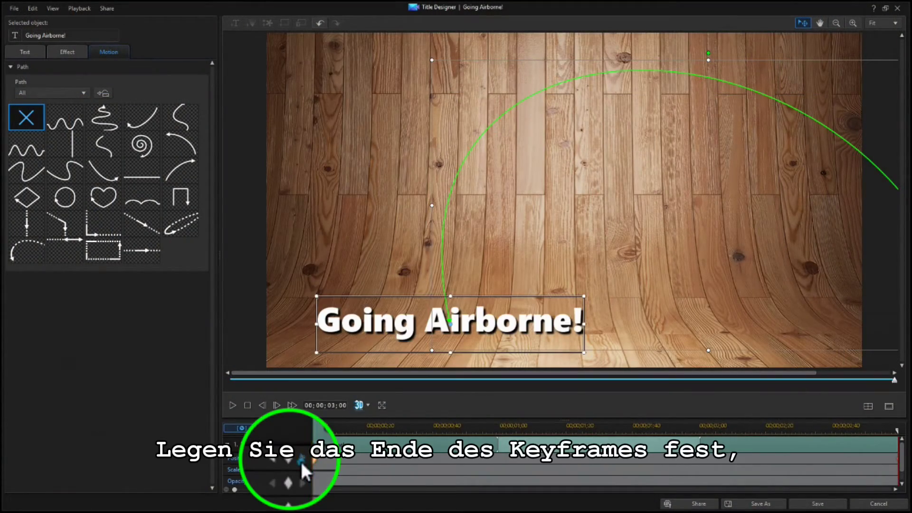
Enable Ease in on the title's end position and raise its strength to 0.81.
{"action": "left_click", "coordinate": [30, 54]}
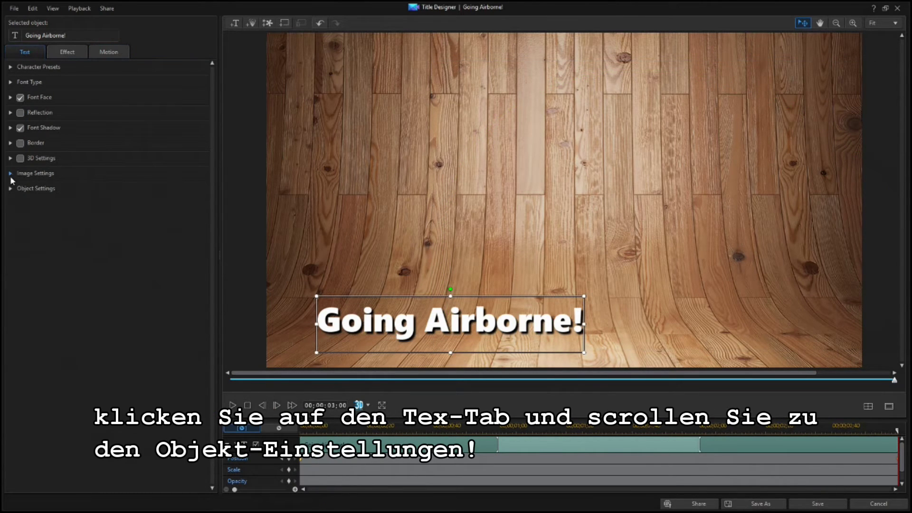
{"action": "left_click", "coordinate": [9, 189]}
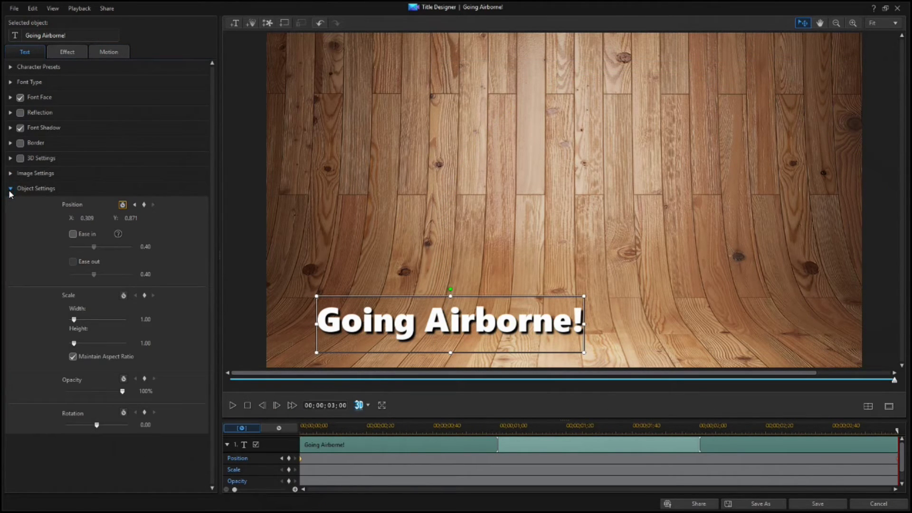
{"action": "left_click", "coordinate": [73, 234]}
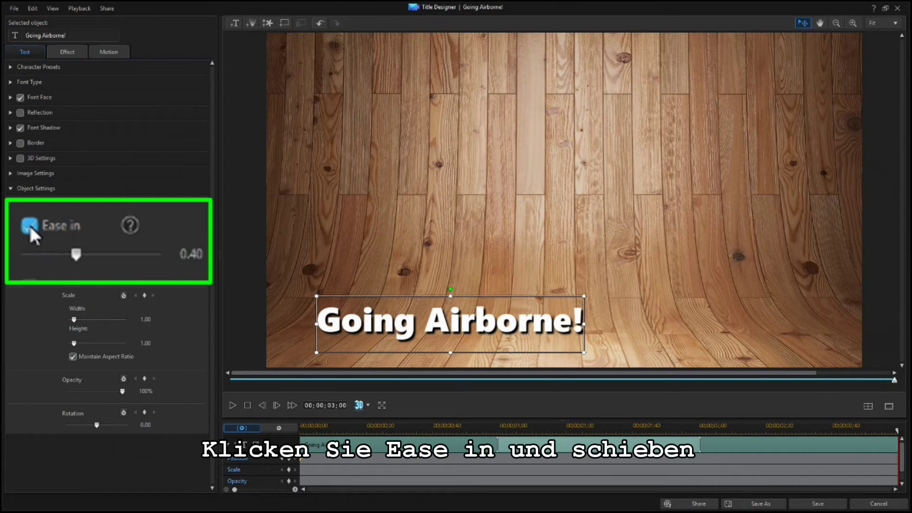
{"action": "left_click_drag", "start_coordinate": [74, 259], "coordinate": [151, 256]}
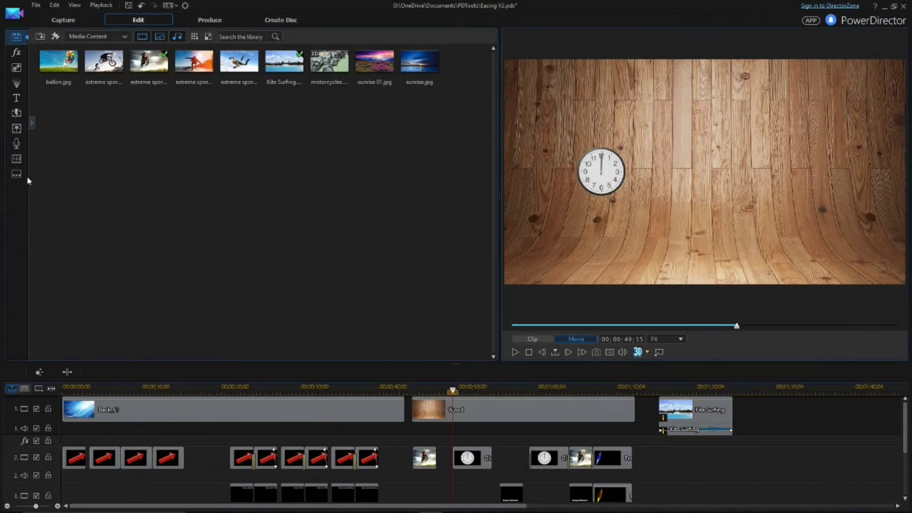
Open the Clock clip in PiP Designer and apply the diamond motion path preset.
{"action": "left_click", "coordinate": [468, 462]}
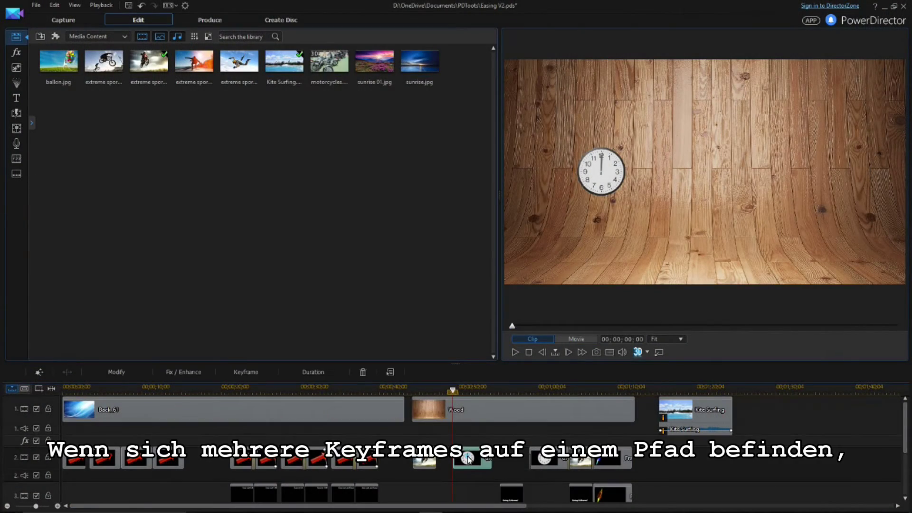
{"action": "left_click", "coordinate": [121, 376]}
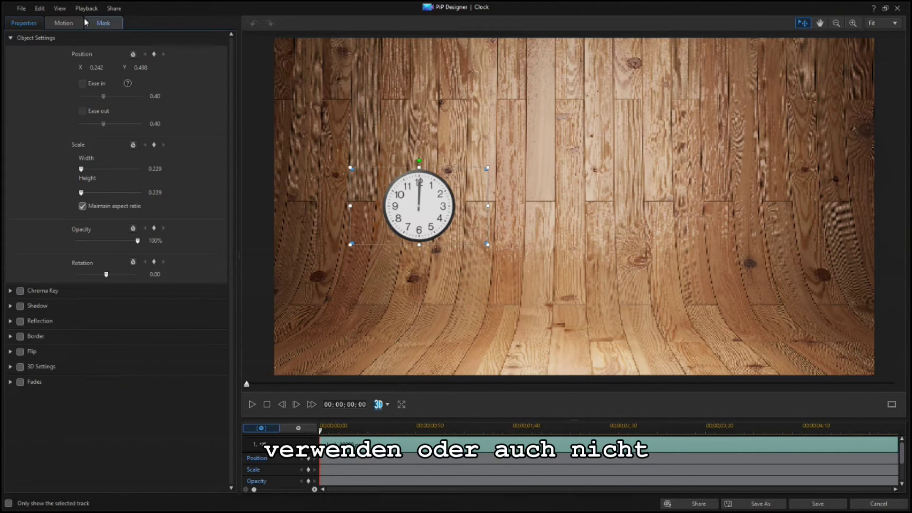
{"action": "left_click", "coordinate": [64, 23]}
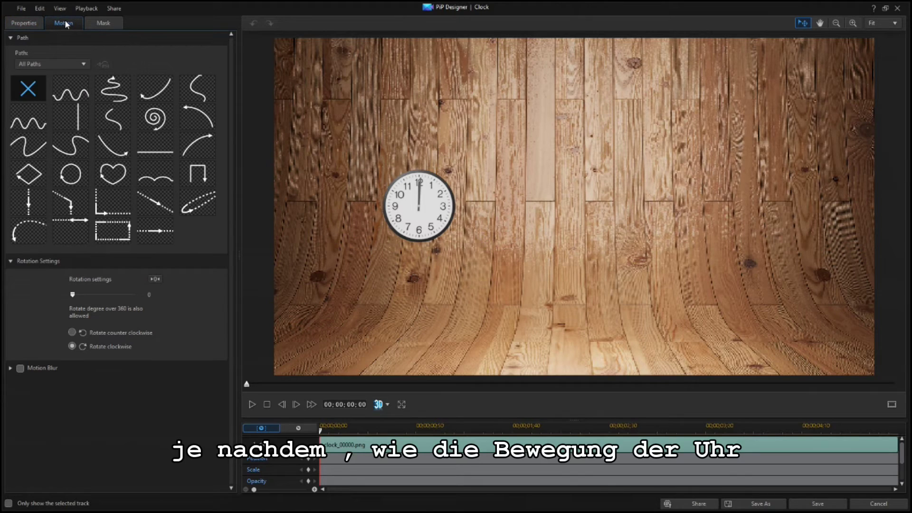
{"action": "left_click", "coordinate": [28, 178]}
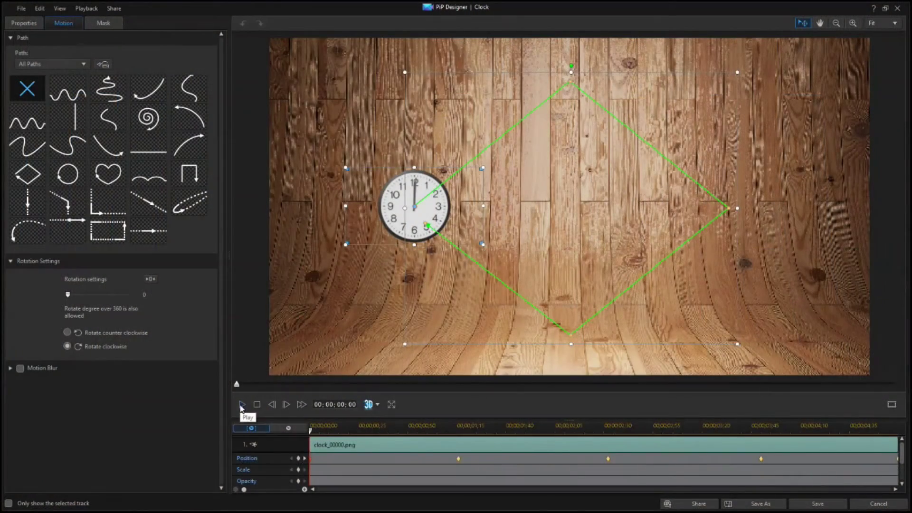
Turn on ease in for the clock's second Position keyframe with strength 0.64.
{"action": "left_click", "coordinate": [314, 459]}
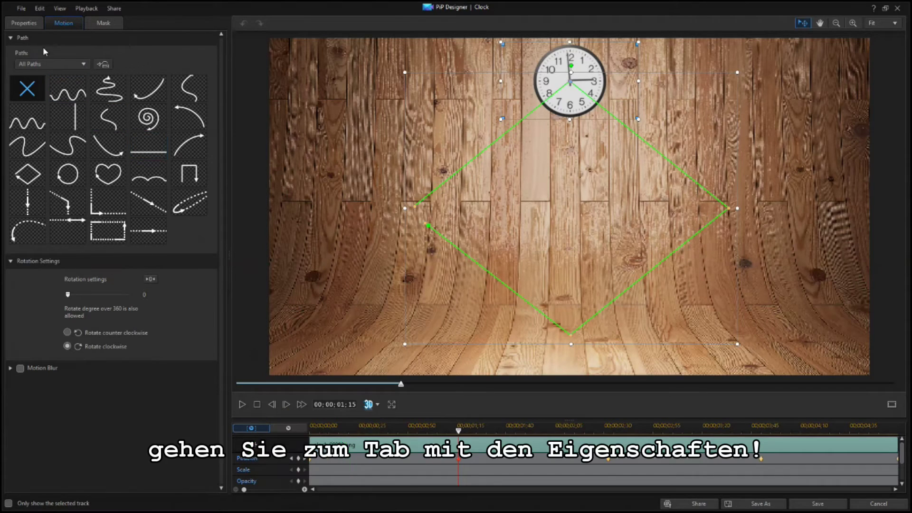
{"action": "left_click", "coordinate": [27, 23]}
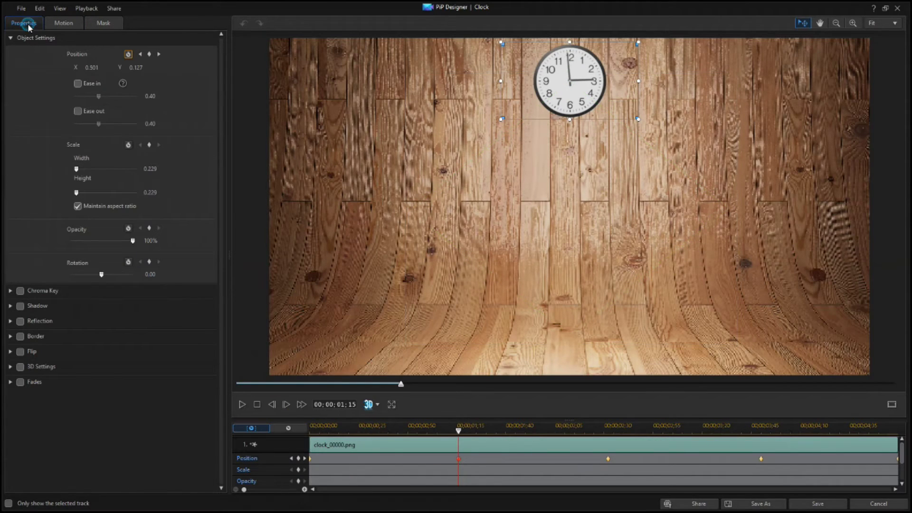
{"action": "left_click", "coordinate": [78, 83]}
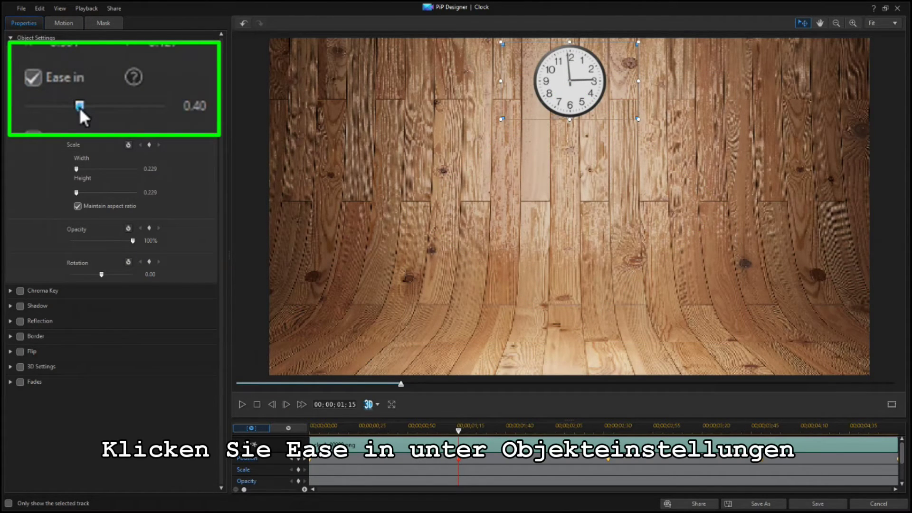
{"action": "left_click_drag", "start_coordinate": [80, 110], "coordinate": [123, 123]}
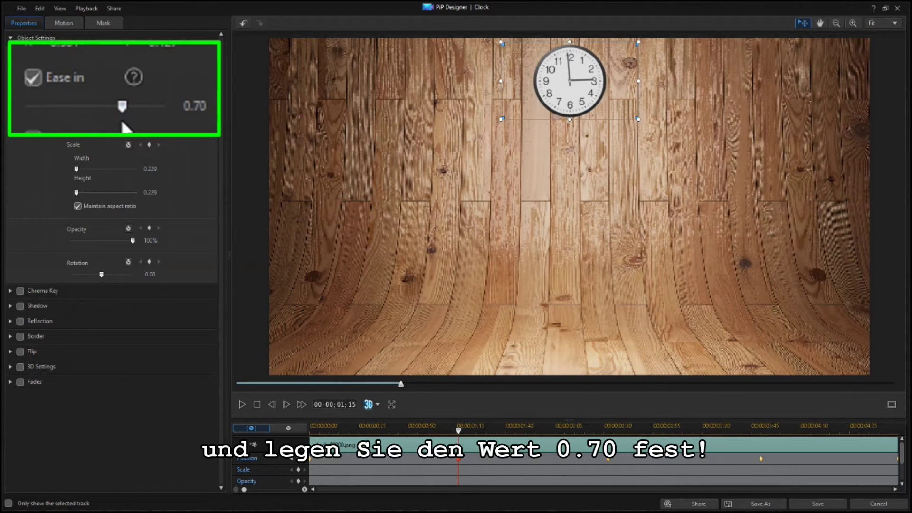
Make the 02:30 Position keyframe duplicate the previous keyframe's top-centre position.
{"action": "left_click", "coordinate": [304, 459]}
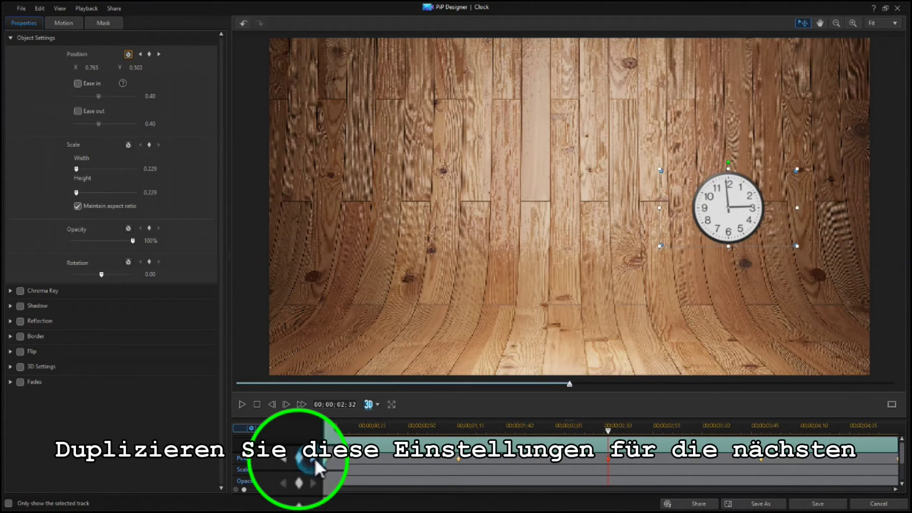
{"action": "right_click", "coordinate": [609, 460]}
{"action": "left_click", "coordinate": [613, 414]}
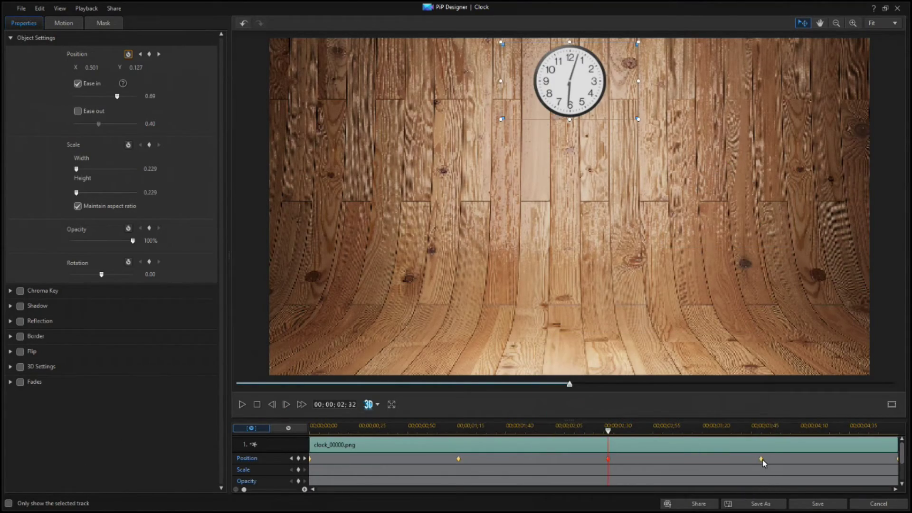
{"action": "right_click", "coordinate": [763, 460]}
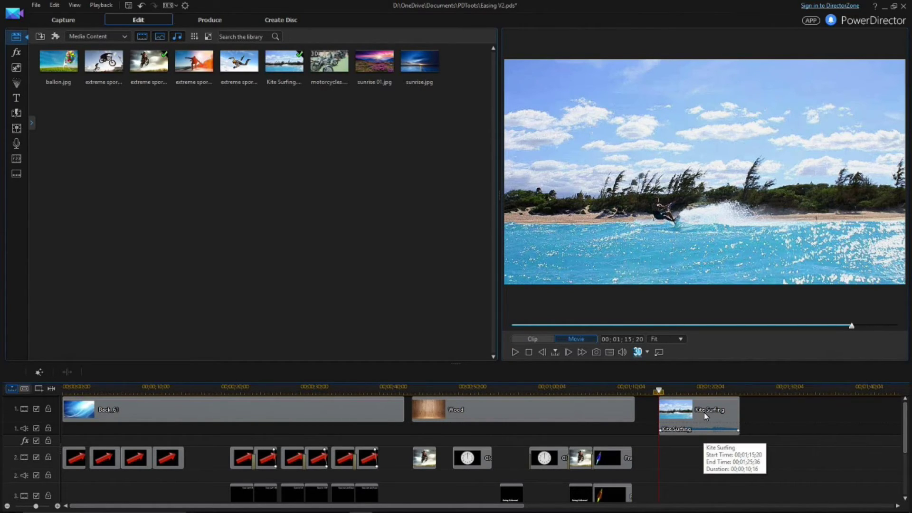
Enable Video Speed in Power Tools for the Kite Surfing clip and open Speed Adjustment.
{"action": "left_click", "coordinate": [705, 414]}
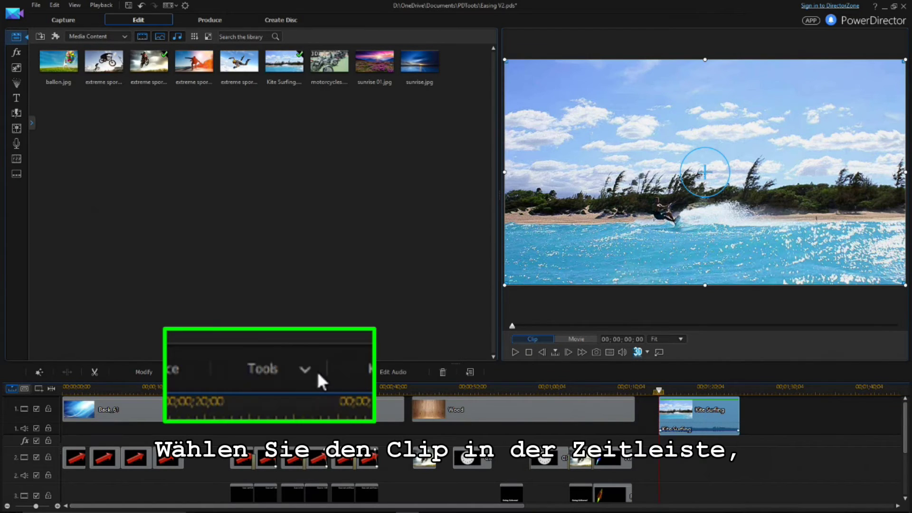
{"action": "left_click", "coordinate": [285, 373]}
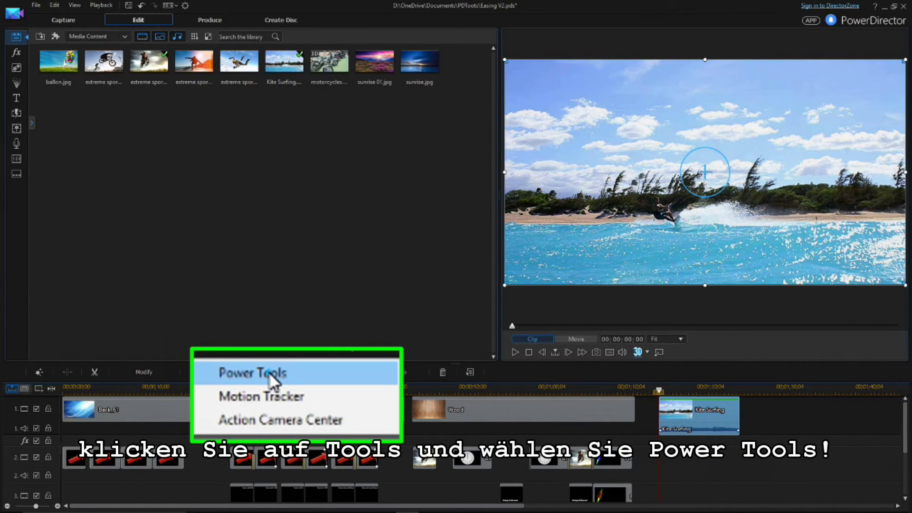
{"action": "left_click", "coordinate": [273, 378]}
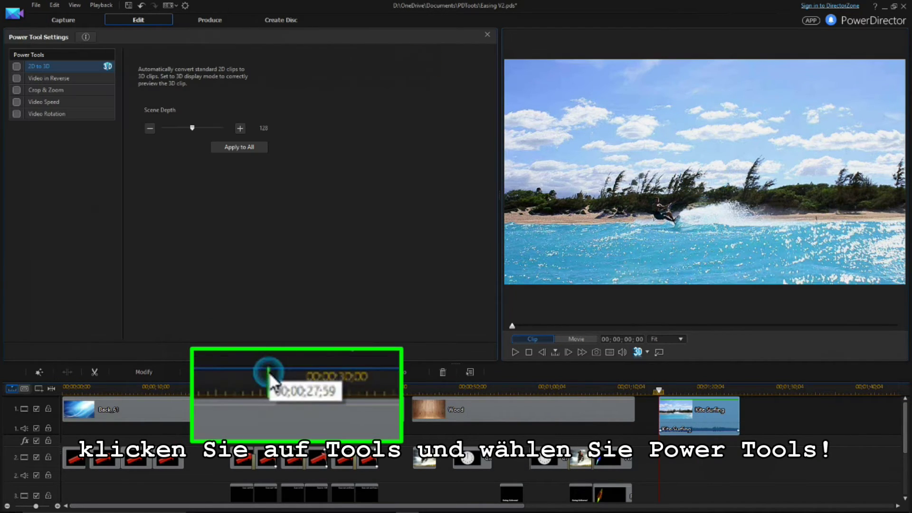
{"action": "left_click", "coordinate": [16, 102]}
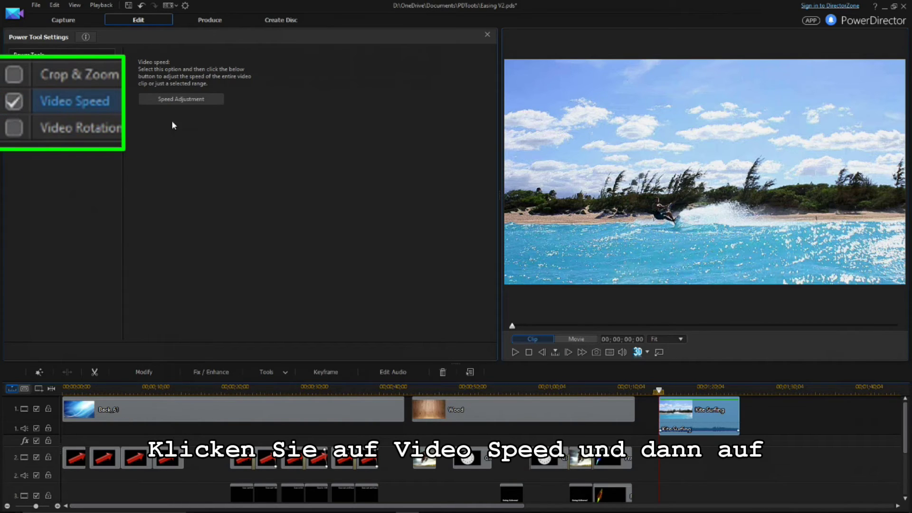
{"action": "left_click", "coordinate": [220, 104]}
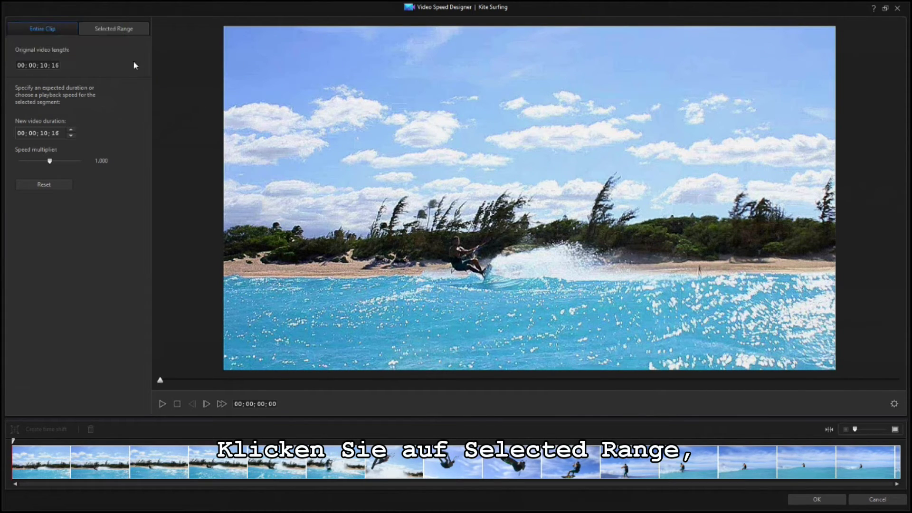
In the Selected Range tab, create a 00;00;02;22 time shift around the kite jump.
{"action": "left_click", "coordinate": [114, 28]}
{"action": "left_click", "coordinate": [114, 30]}
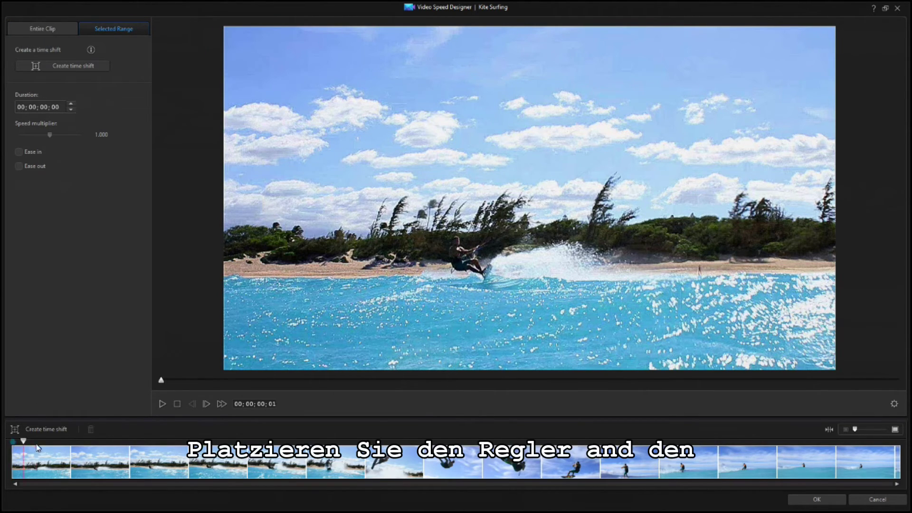
{"action": "left_click_drag", "start_coordinate": [38, 448], "coordinate": [364, 459]}
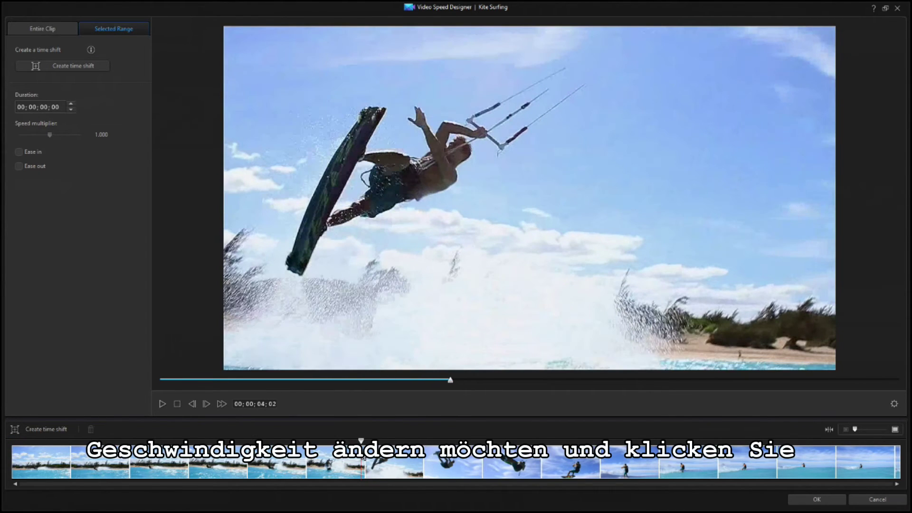
{"action": "left_click", "coordinate": [98, 69]}
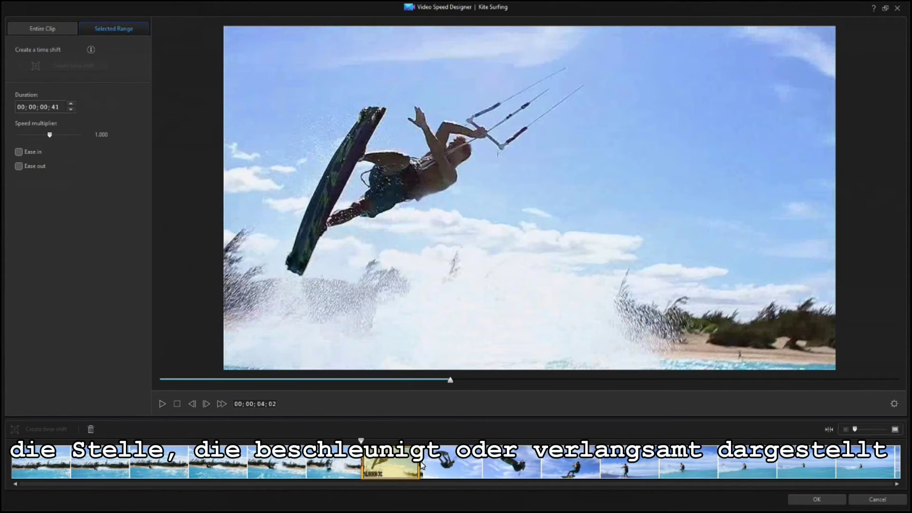
{"action": "left_click_drag", "start_coordinate": [422, 465], "coordinate": [580, 483]}
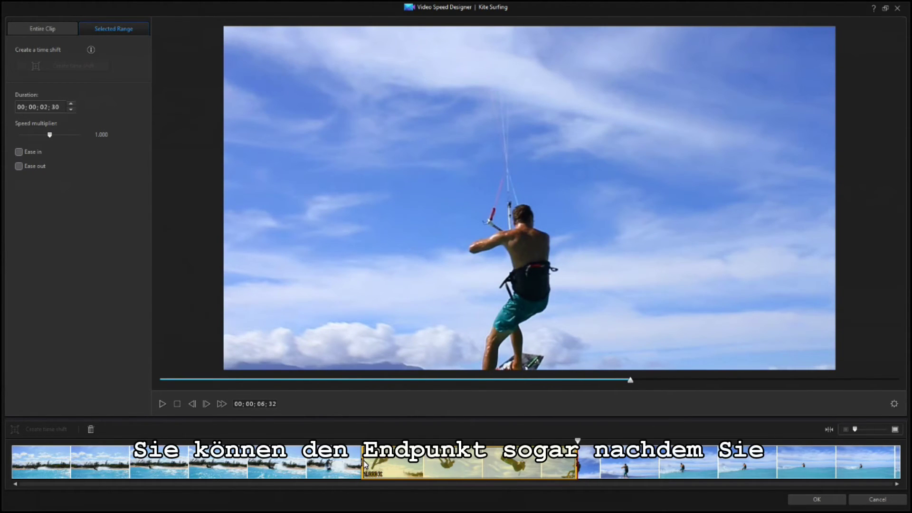
{"action": "left_click_drag", "start_coordinate": [366, 464], "coordinate": [377, 468]}
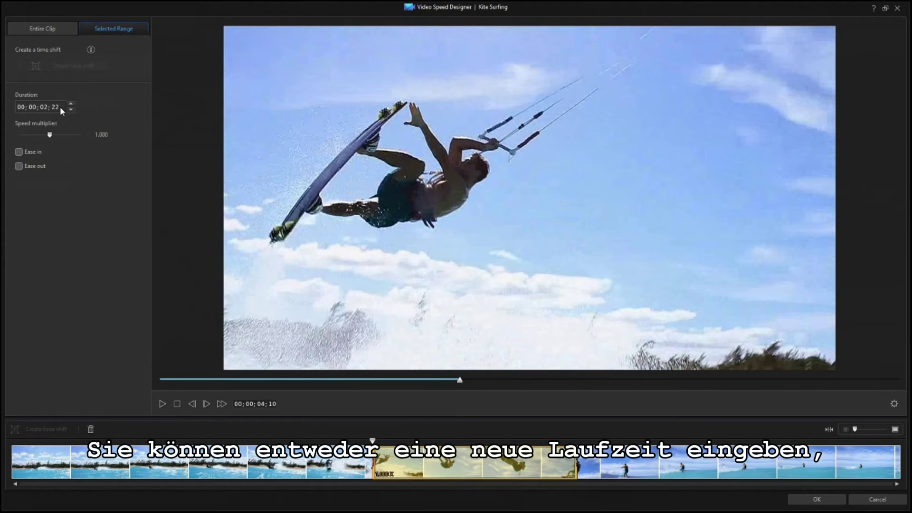
Enter 1000 in the range duration and set the speed multiplier to 0.310, stretching it to 00;00;07;38.
{"action": "left_click", "coordinate": [45, 107]}
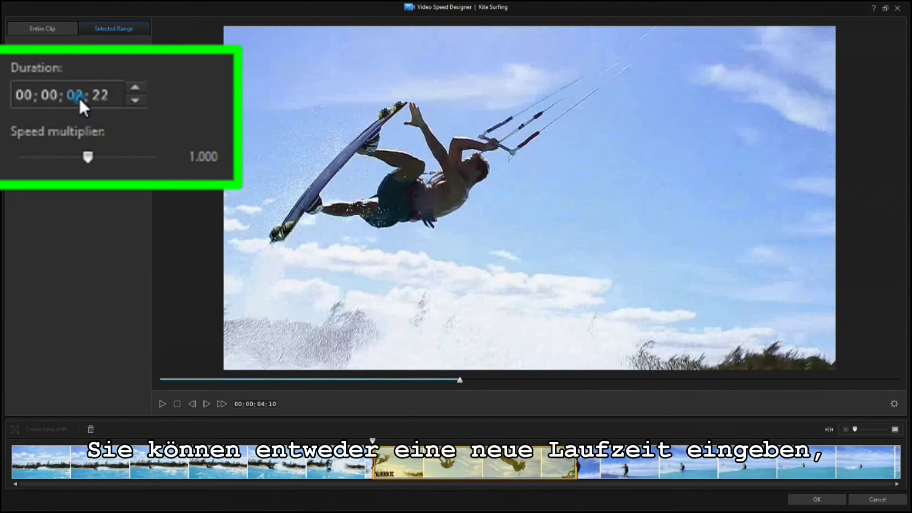
{"action": "type", "text": "1000"}
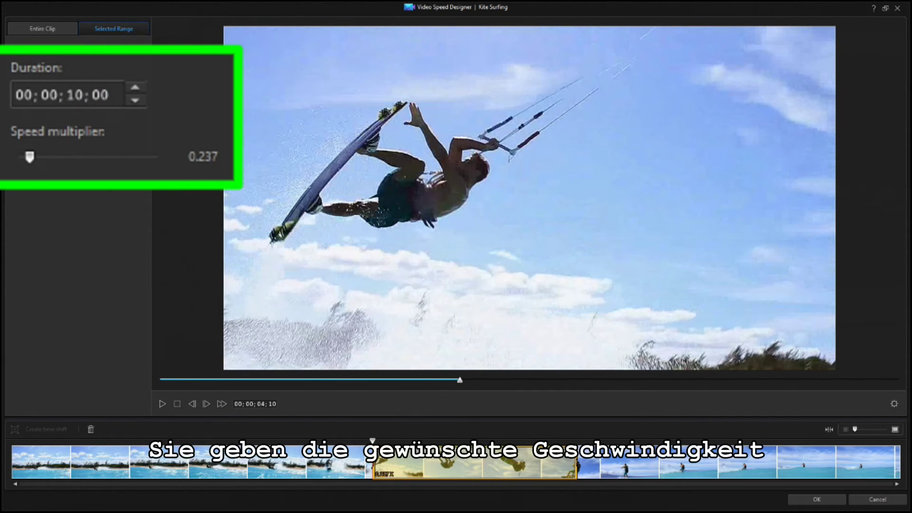
{"action": "mouse_move", "coordinate": [33, 155]}
{"action": "left_mouse_down"}
{"action": "mouse_move", "coordinate": [126, 155]}
{"action": "mouse_move", "coordinate": [1, 162]}
{"action": "mouse_move", "coordinate": [17, 155]}
{"action": "left_mouse_up"}
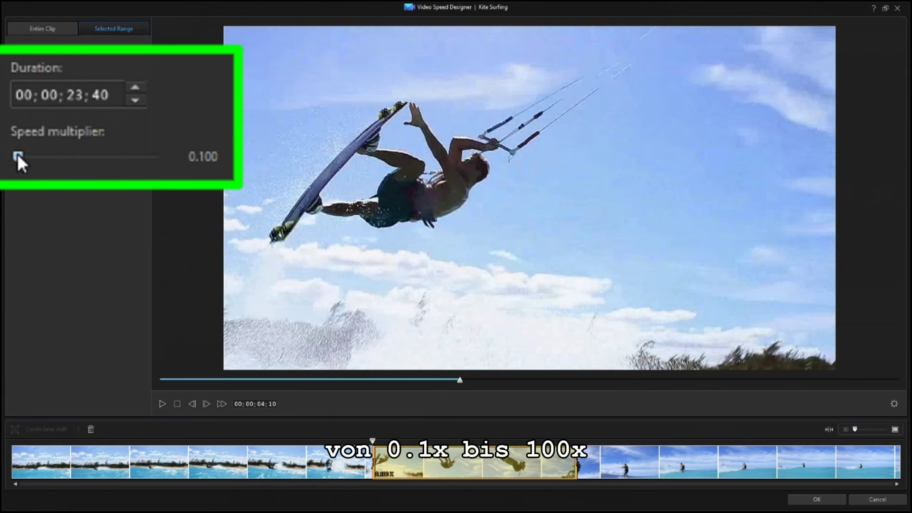
{"action": "mouse_move", "coordinate": [18, 158]}
{"action": "left_mouse_down"}
{"action": "mouse_move", "coordinate": [164, 167]}
{"action": "mouse_move", "coordinate": [110, 156]}
{"action": "mouse_move", "coordinate": [32, 160]}
{"action": "left_mouse_up"}
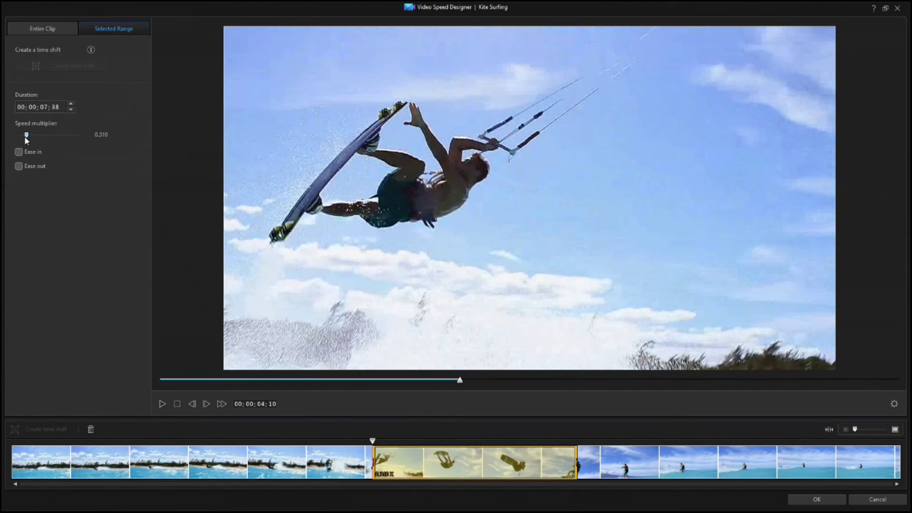
Tick Ease out and Ease in for the kite-jump range, shortening it to 00;00;05;24.
{"action": "left_click", "coordinate": [19, 166]}
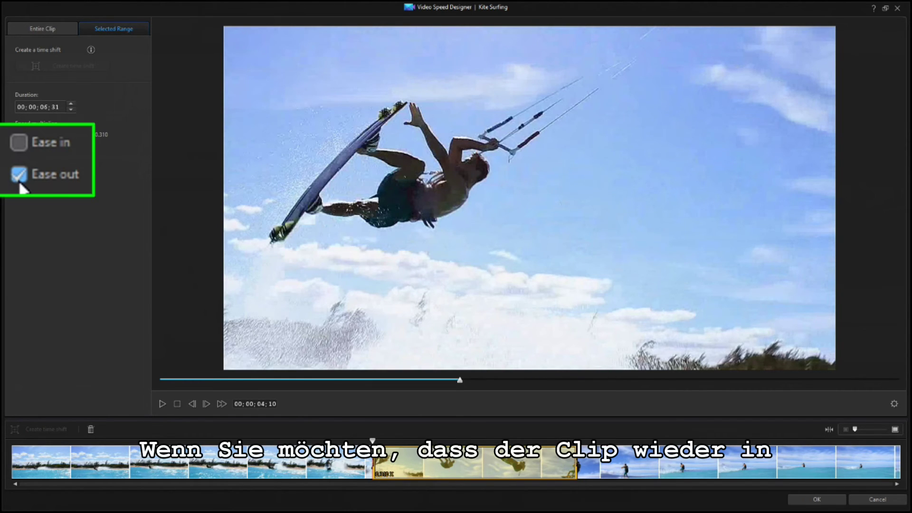
{"action": "left_click", "coordinate": [18, 140]}
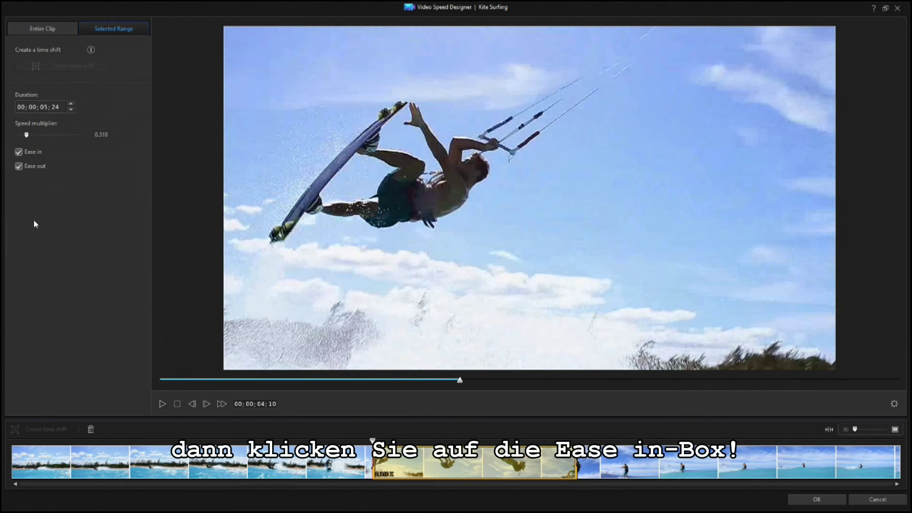
{"action": "left_click", "coordinate": [55, 442]}
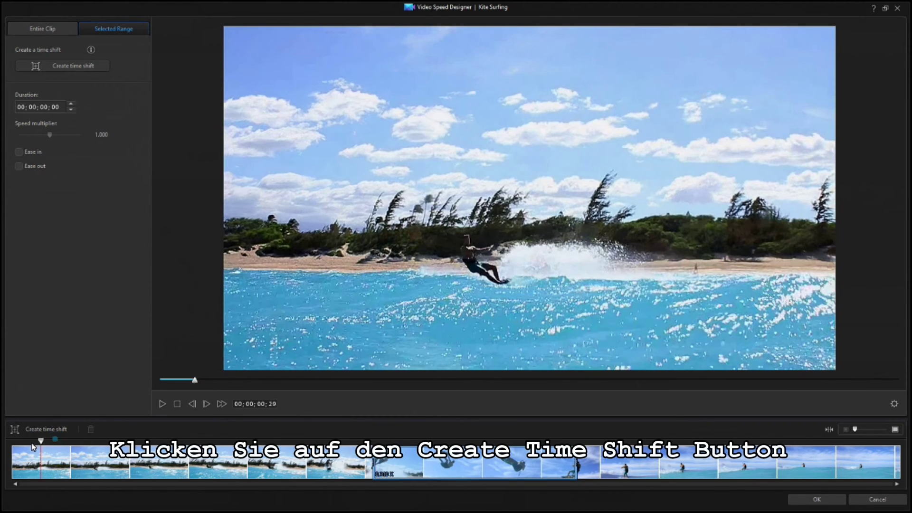
{"action": "left_click", "coordinate": [13, 442]}
{"action": "left_click", "coordinate": [52, 430]}
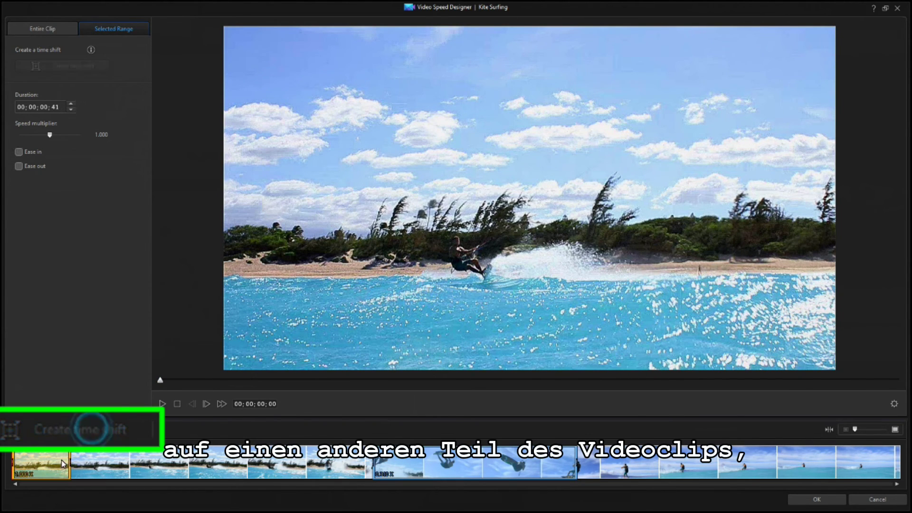
{"action": "left_click_drag", "start_coordinate": [70, 463], "coordinate": [347, 463]}
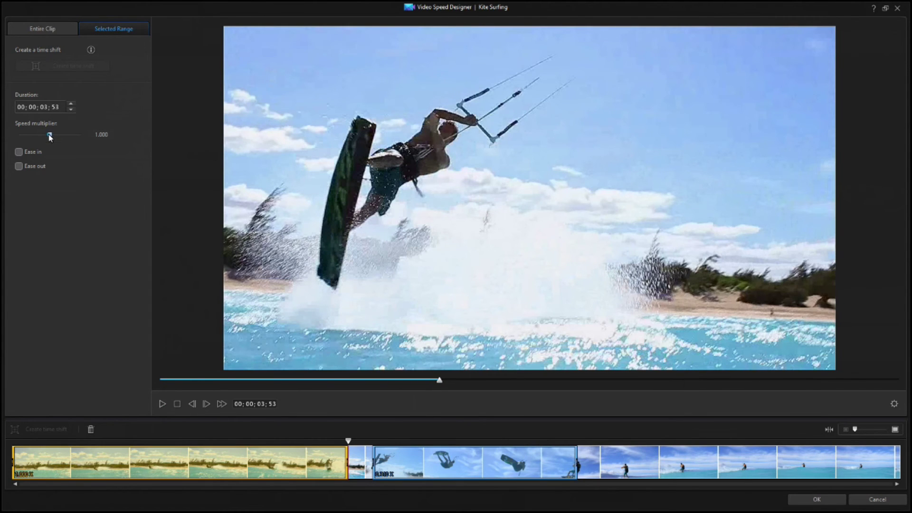
{"action": "left_click_drag", "start_coordinate": [49, 134], "coordinate": [58, 136]}
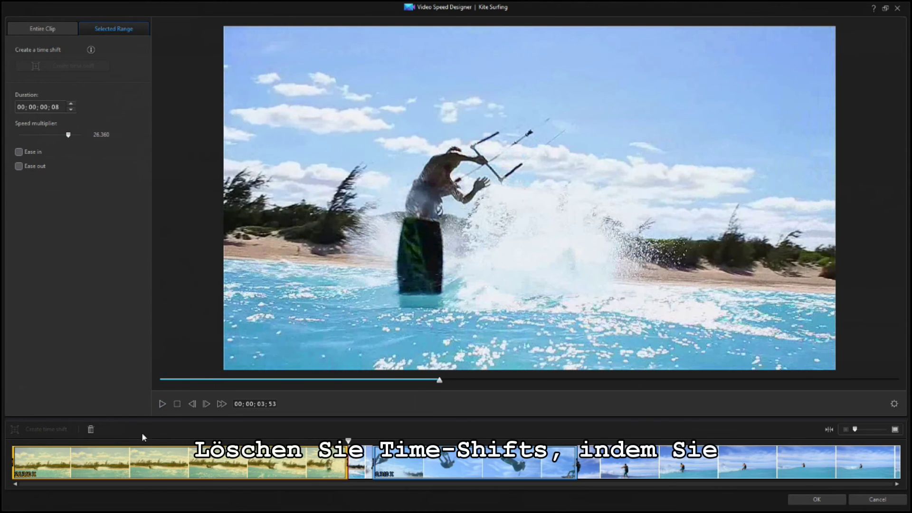
{"action": "left_click", "coordinate": [93, 429]}
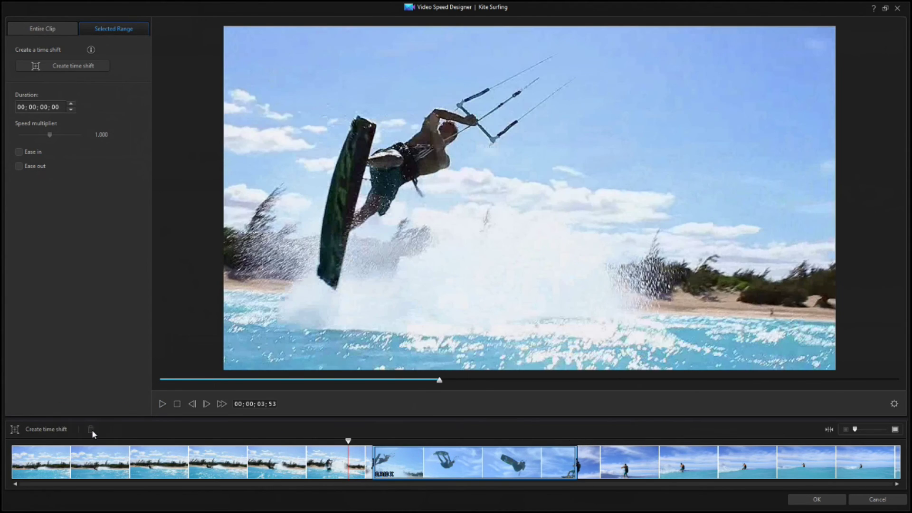